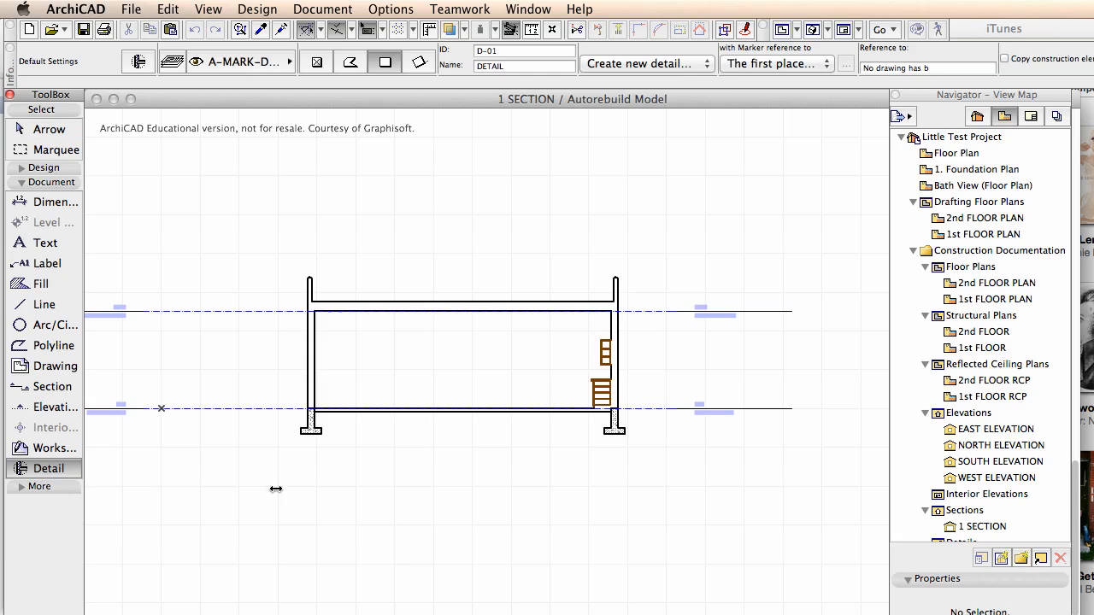
Draw a rectangular detail boundary around the full height of the section's left exterior wall and place its marker above and left
click(280, 260)
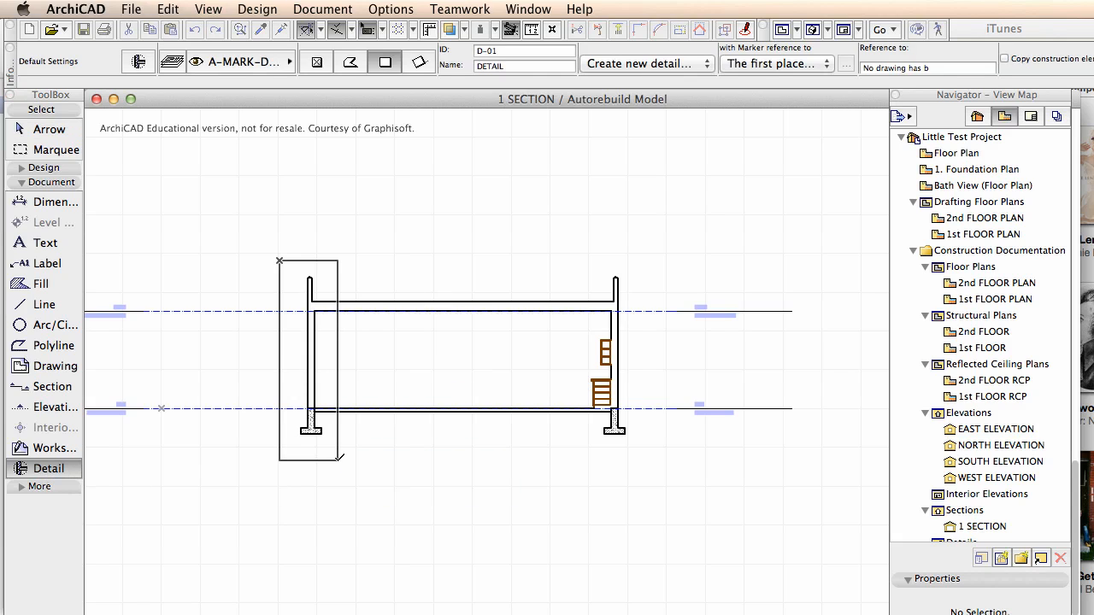
click(338, 459)
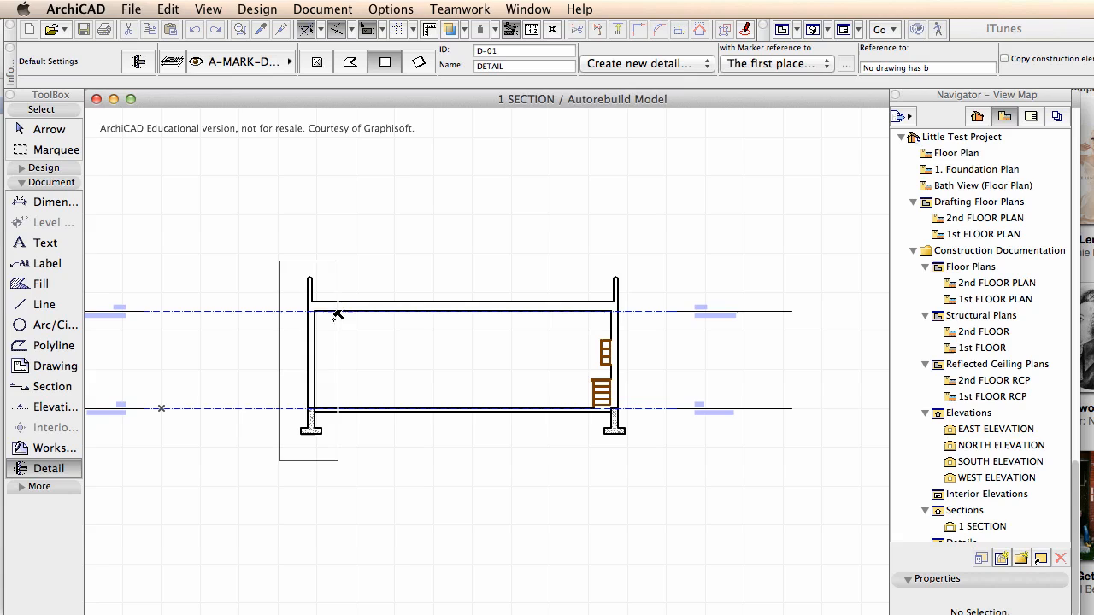
click(252, 233)
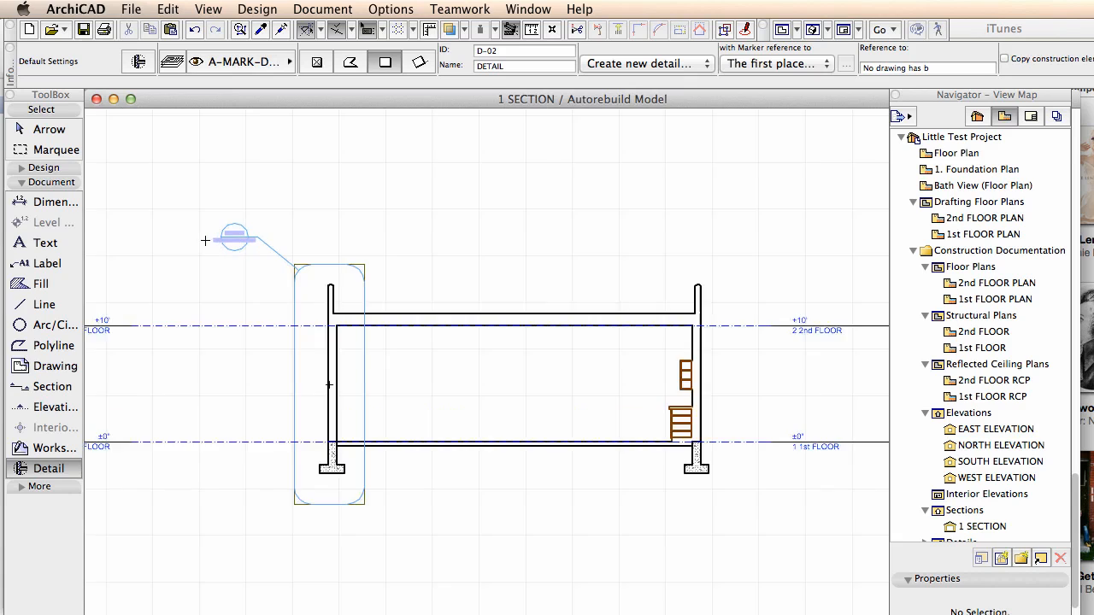
scroll(205, 240, up, 5)
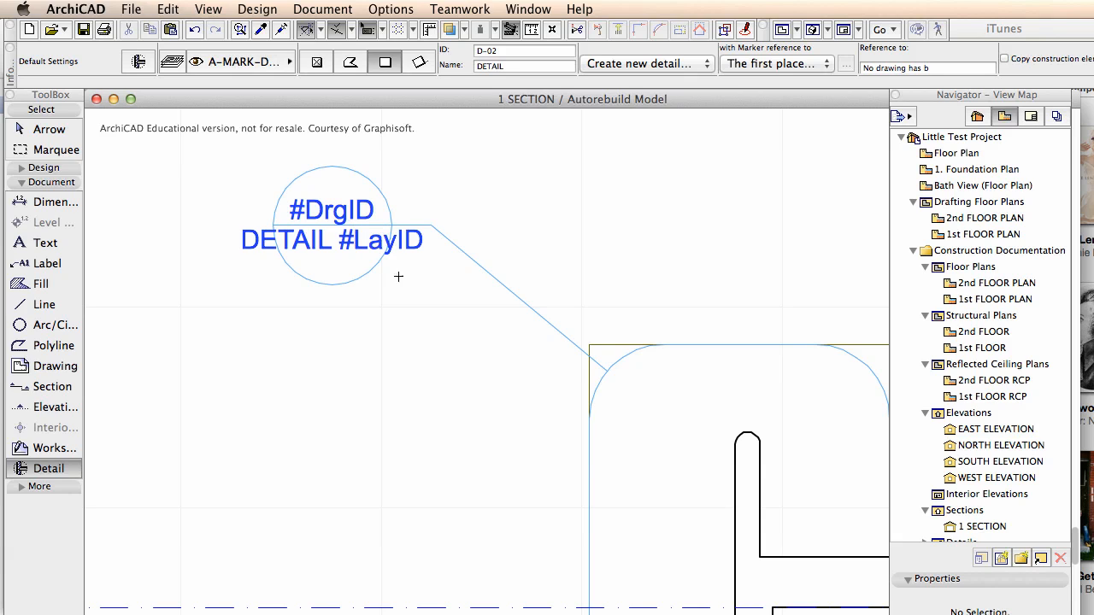
scroll(415, 274, down, 4)
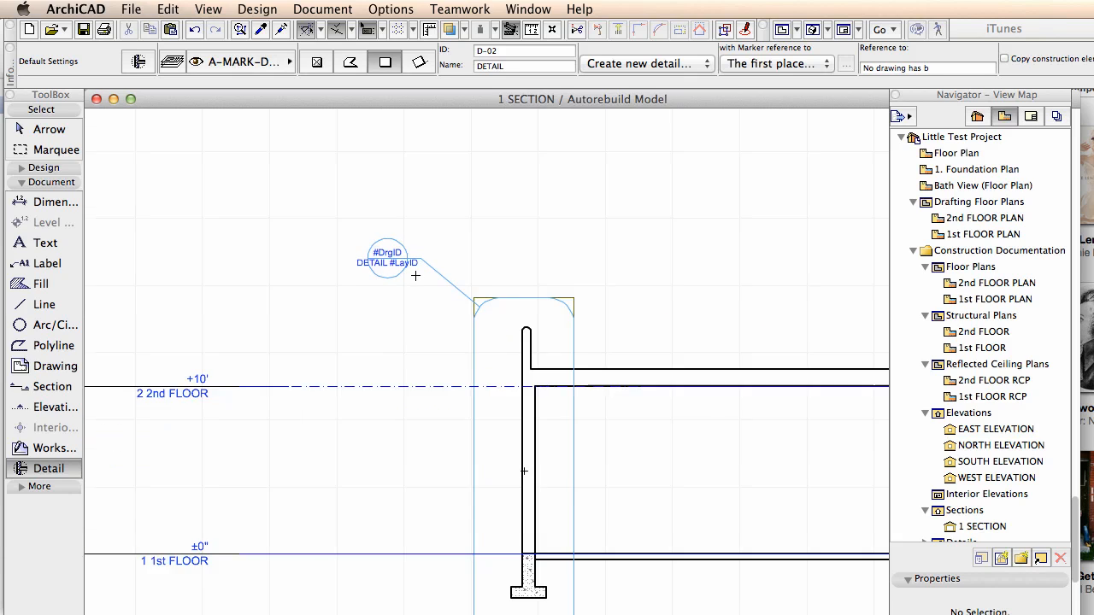
scroll(681, 193, right, 3)
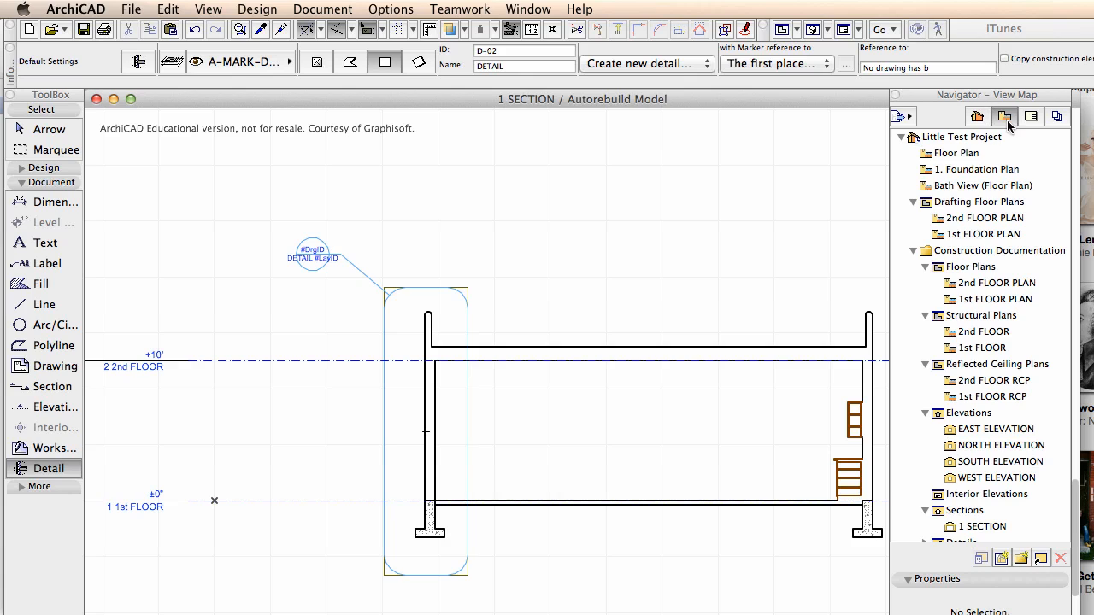
Open the D-01 DETAIL view from the Details in the view map and activate the Arrow tool
scroll(974, 316, down, 5)
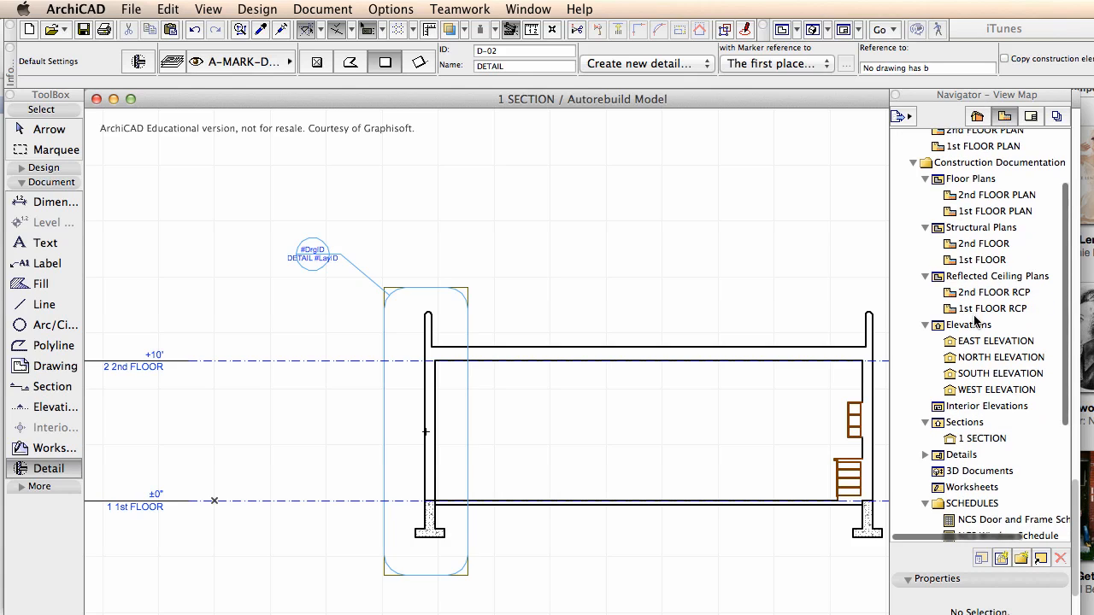
click(926, 455)
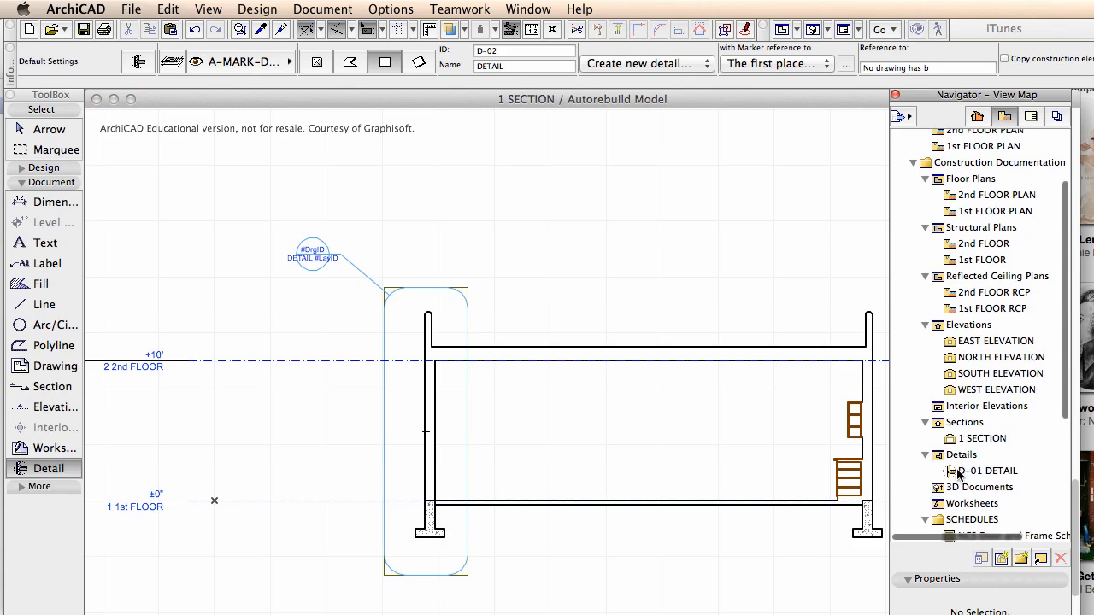
click(957, 474)
double_click(956, 475)
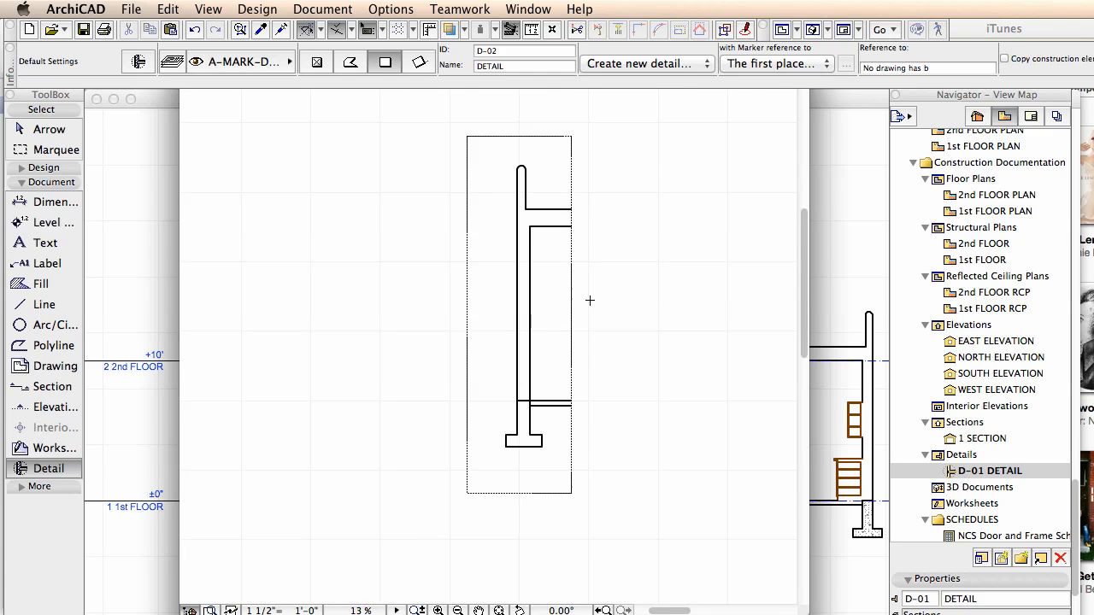
middle_drag(662, 271, 618, 310)
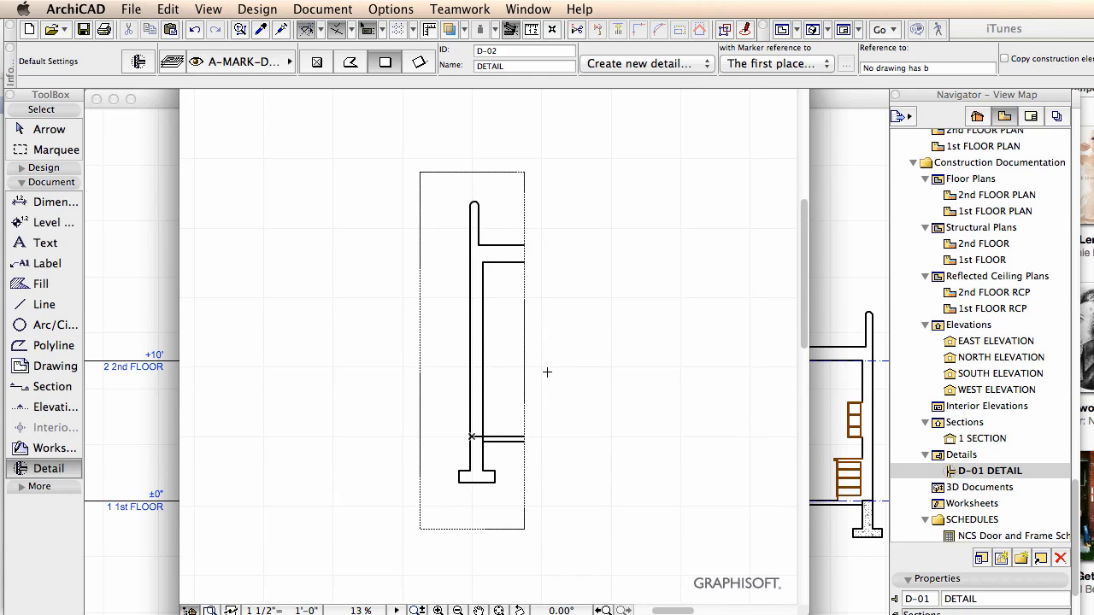
scroll(537, 369, up, 2)
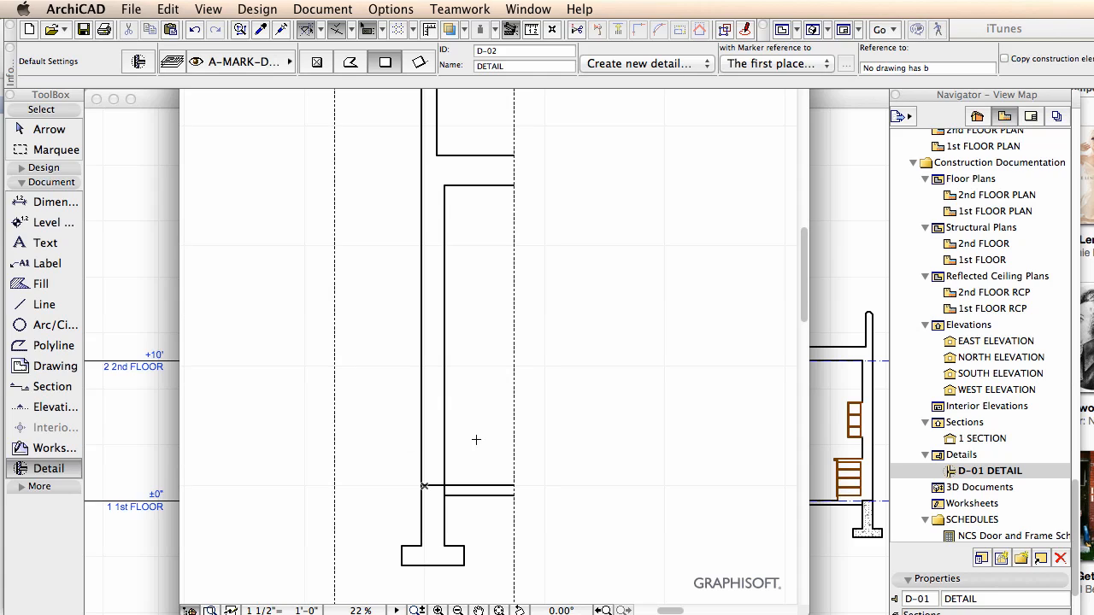
scroll(576, 408, down, 2)
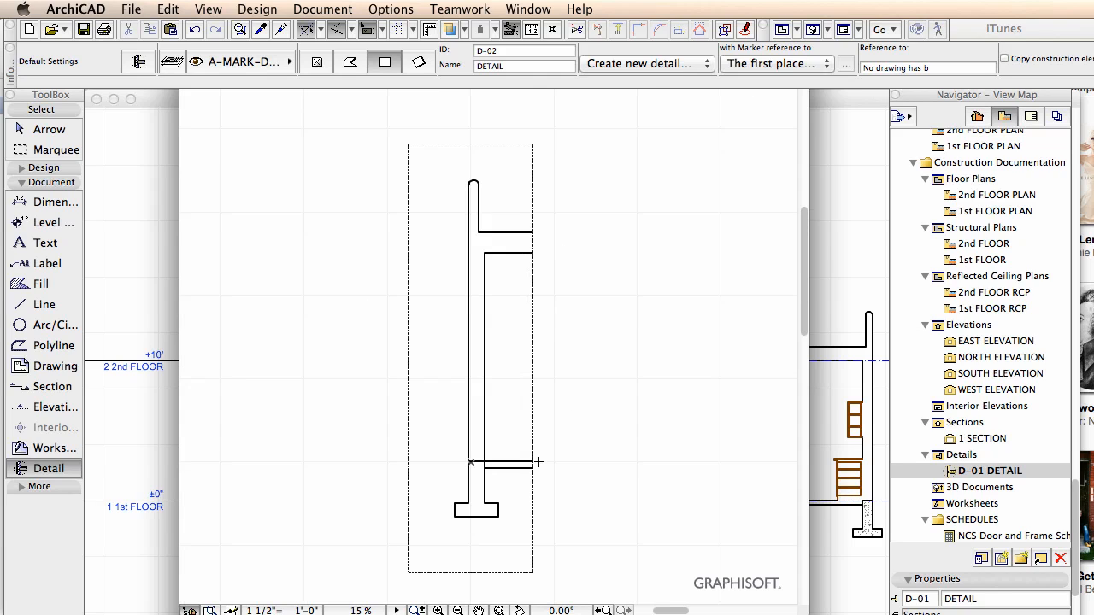
scroll(485, 489, up, 5)
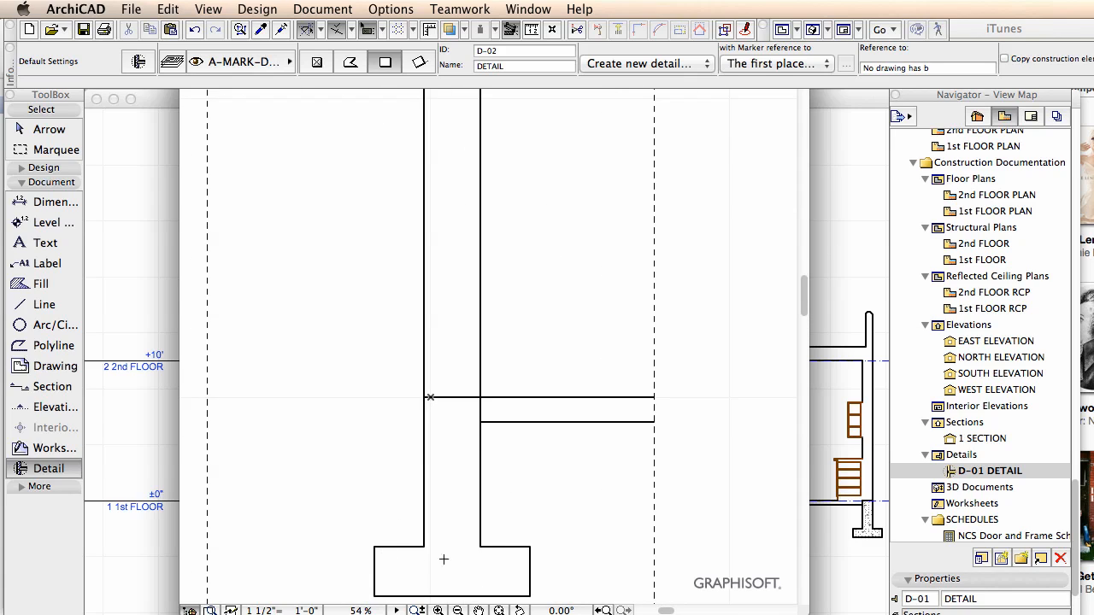
click(49, 129)
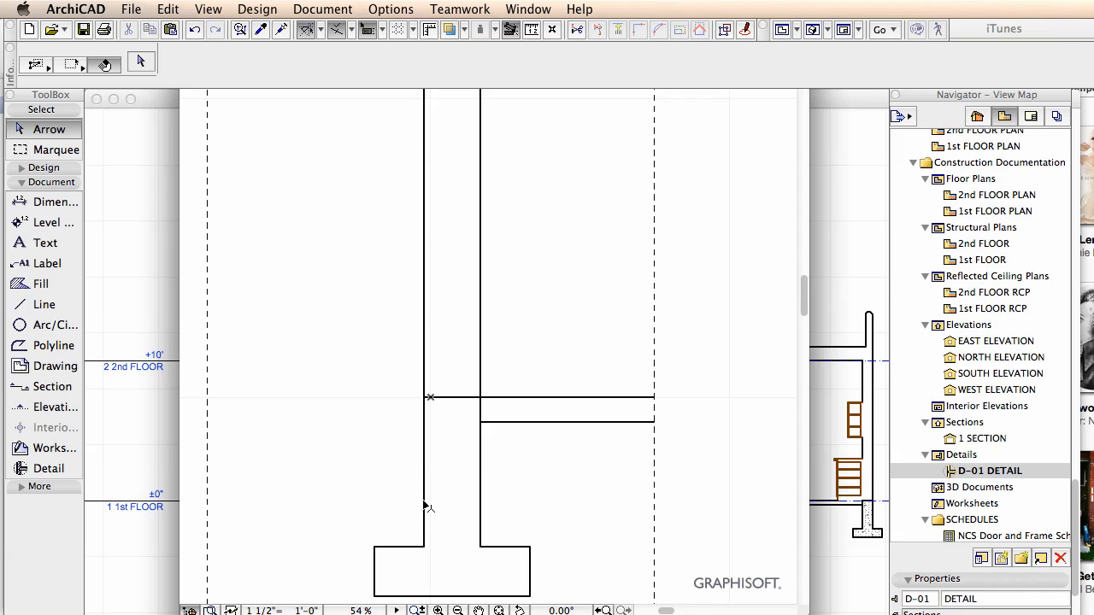
Set the detail's model view to Construction Documents
click(424, 521)
click(469, 509)
click(317, 9)
mouse_move(370, 107)
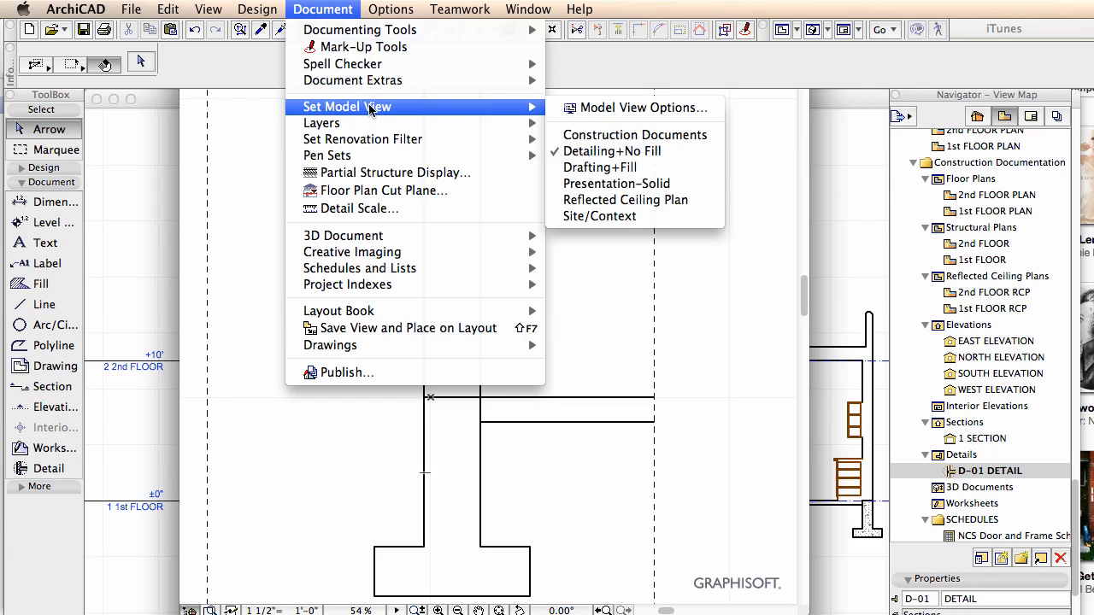
click(675, 137)
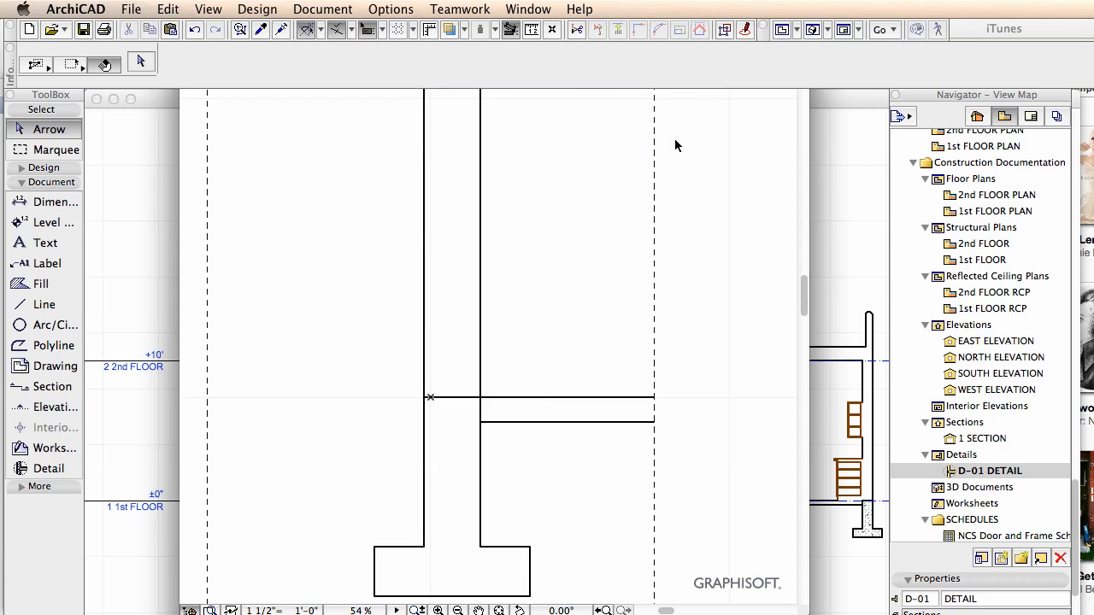
Set the detail's model view to Drafting+Fill
click(259, 10)
mouse_move(322, 8)
mouse_move(362, 143)
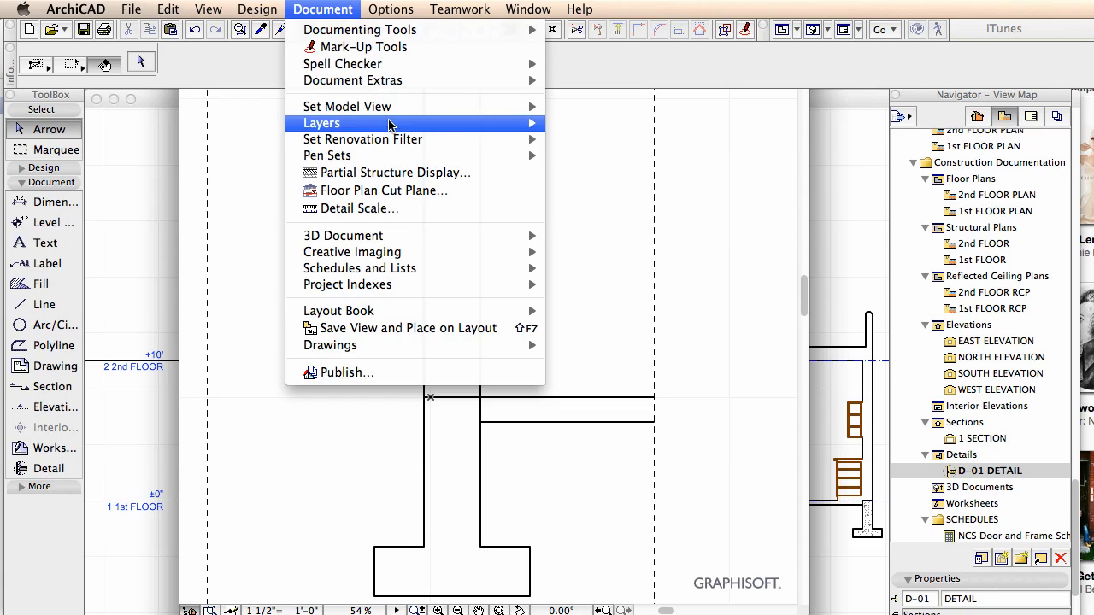
mouse_move(391, 108)
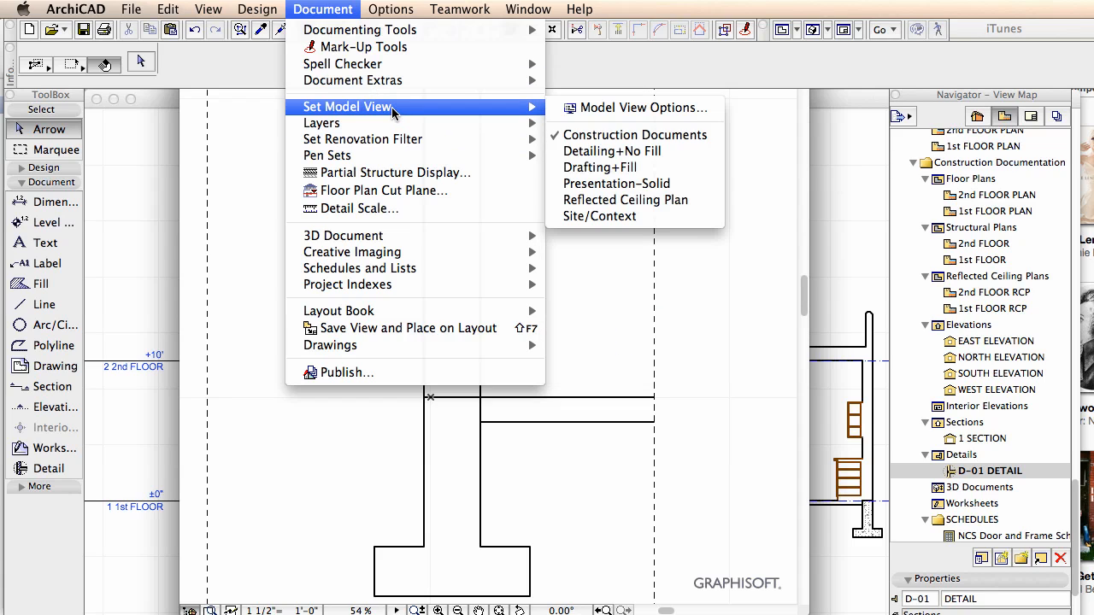
click(643, 168)
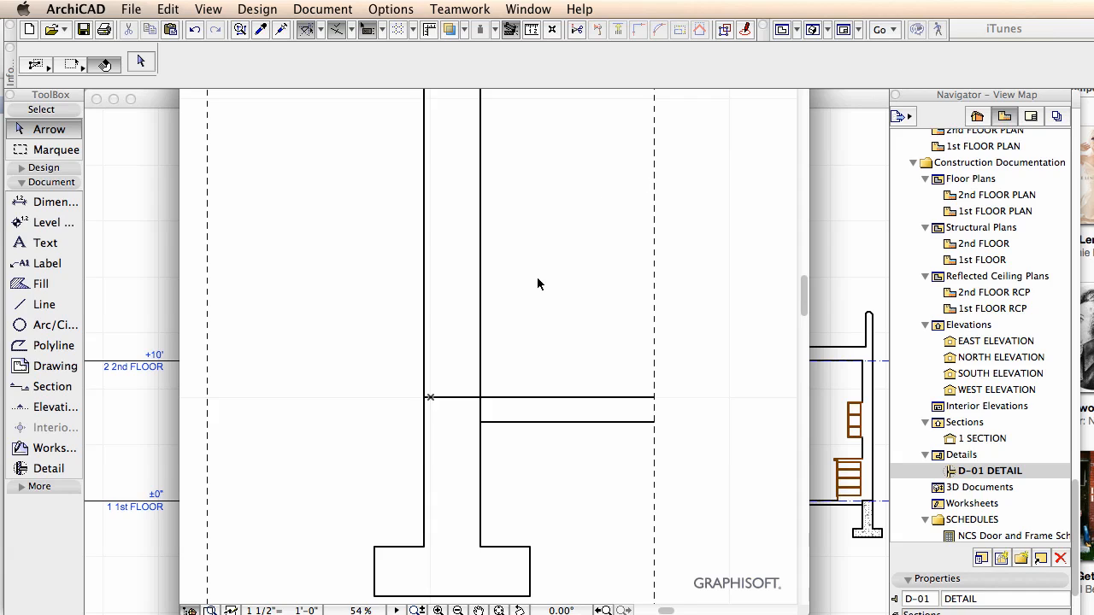
scroll(536, 277, down, 3)
scroll(662, 327, down, 2)
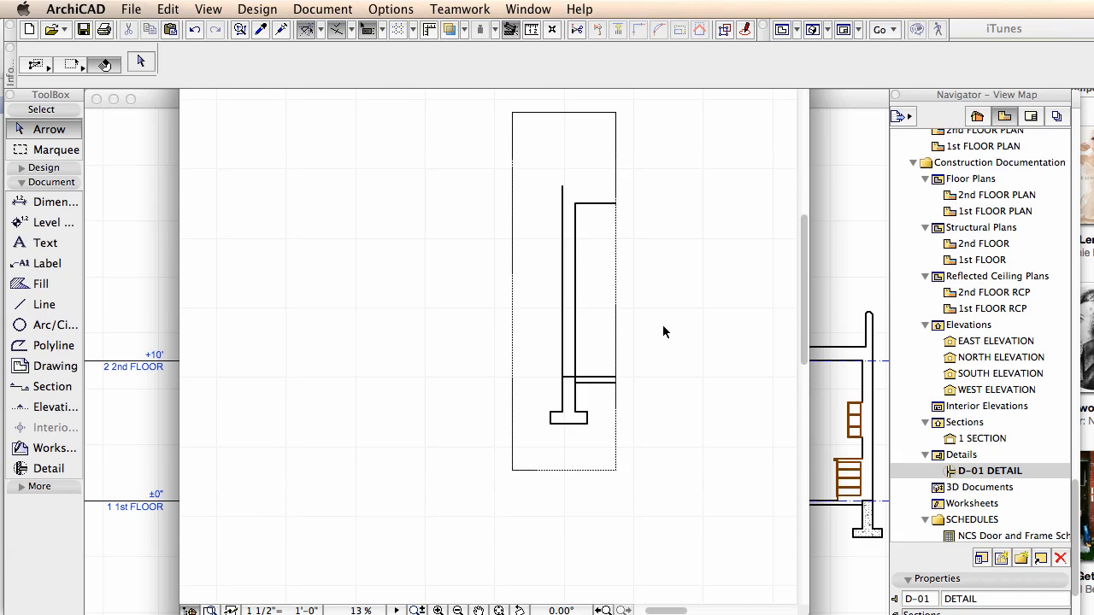
Rebuild the D-01 DETAIL view from the model and check the fill of the foundation wall and footing
right_click(963, 475)
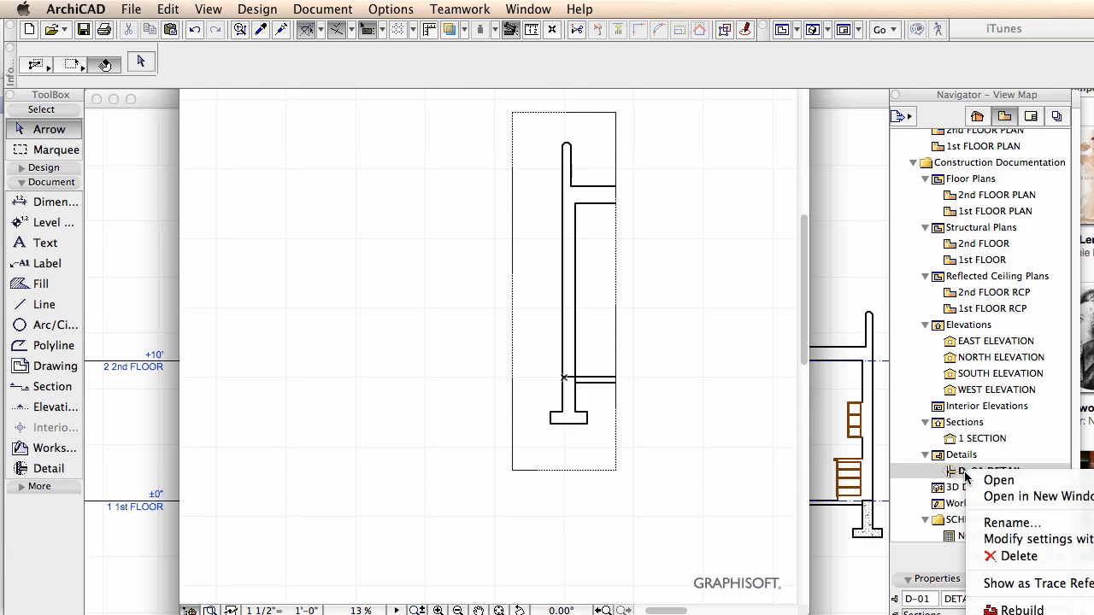
click(998, 610)
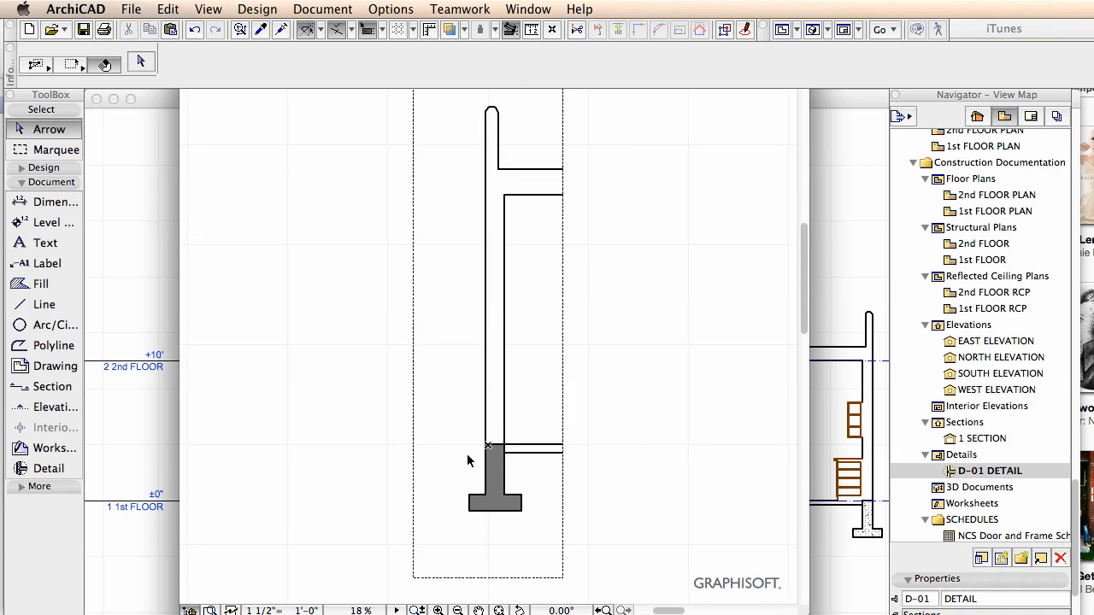
scroll(495, 496, up, 5)
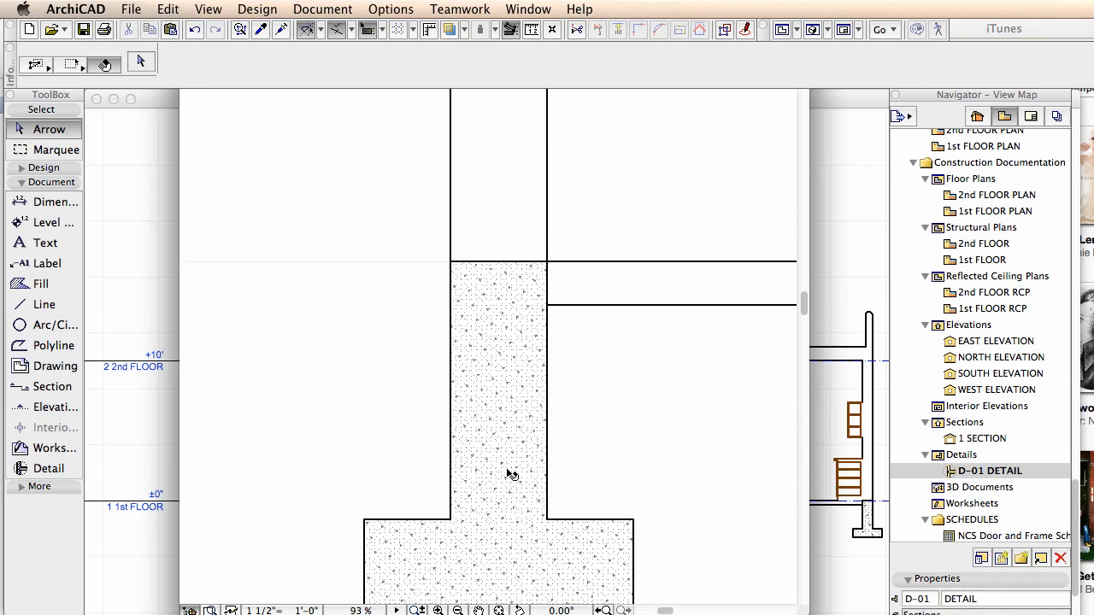
scroll(522, 386, down, 3)
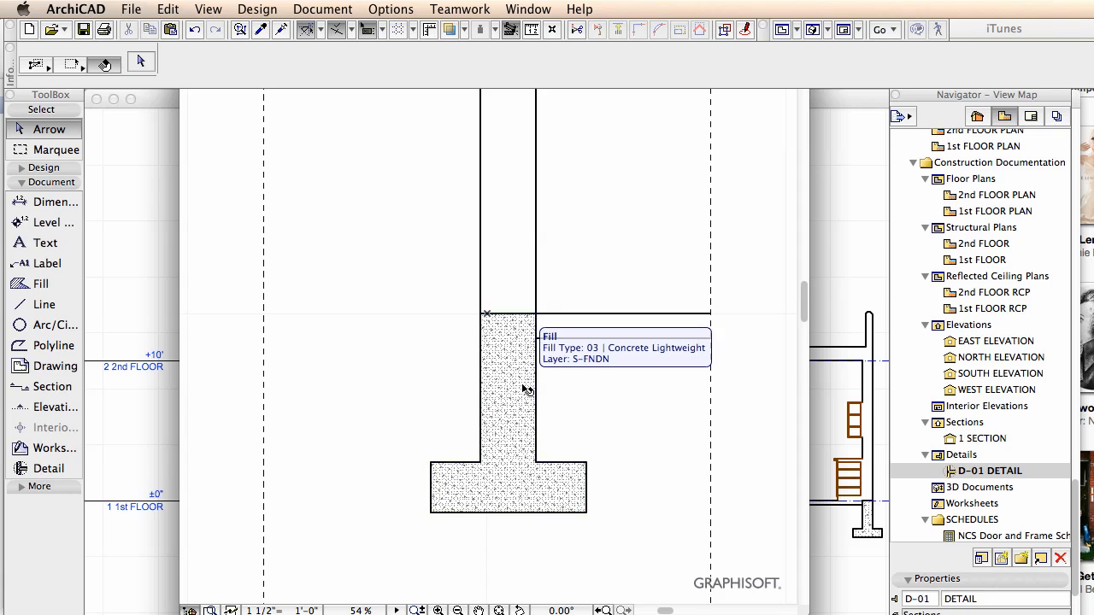
scroll(465, 432, up, 3)
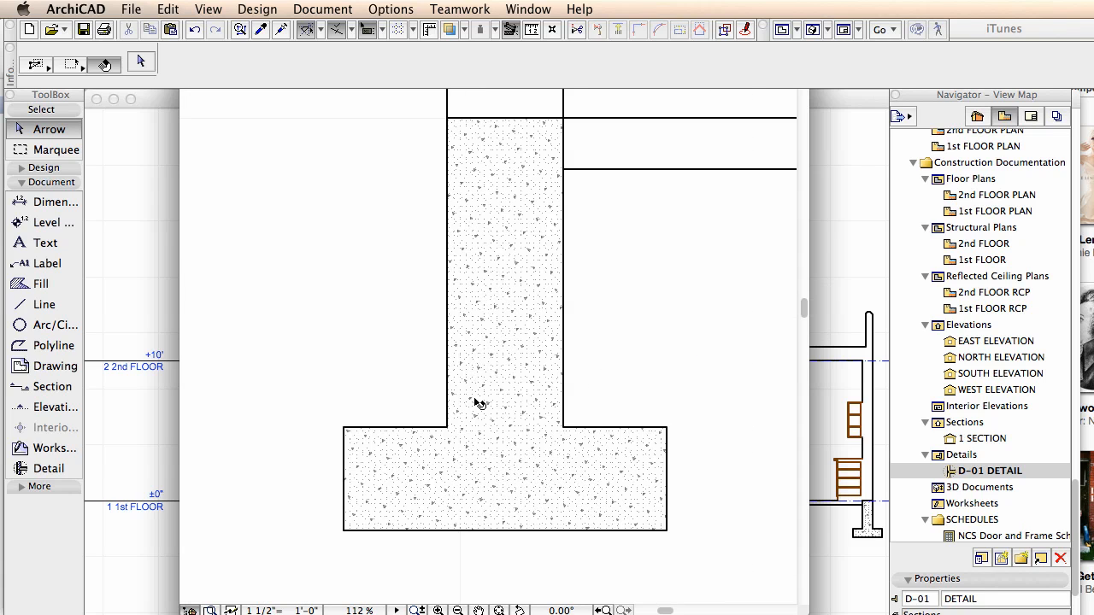
scroll(525, 495, up, 2)
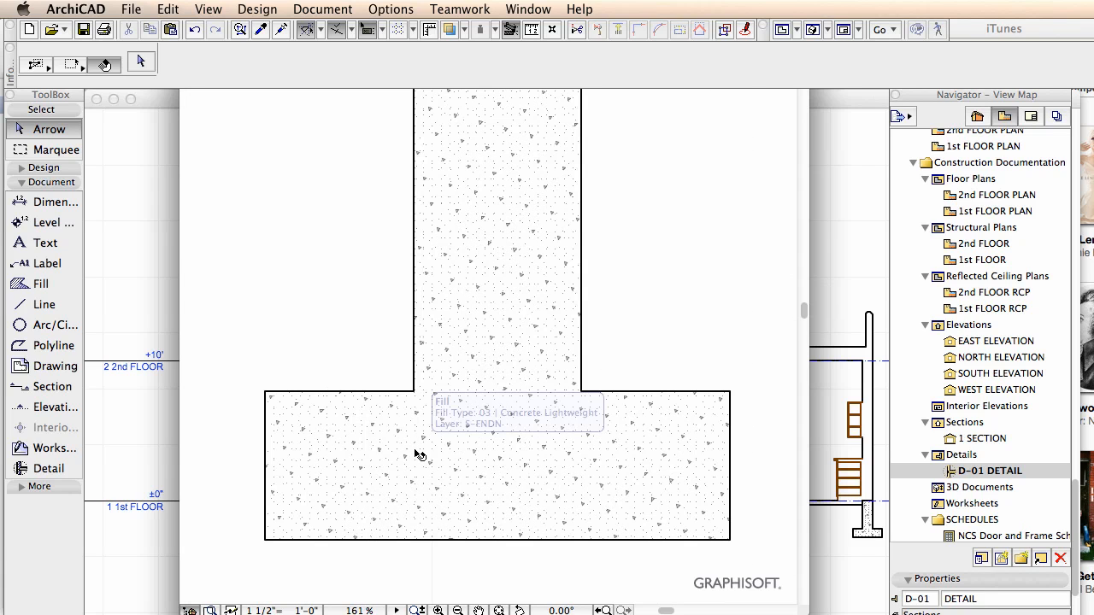
Set the detail's scale to 3/4" = 1'-0"
click(282, 610)
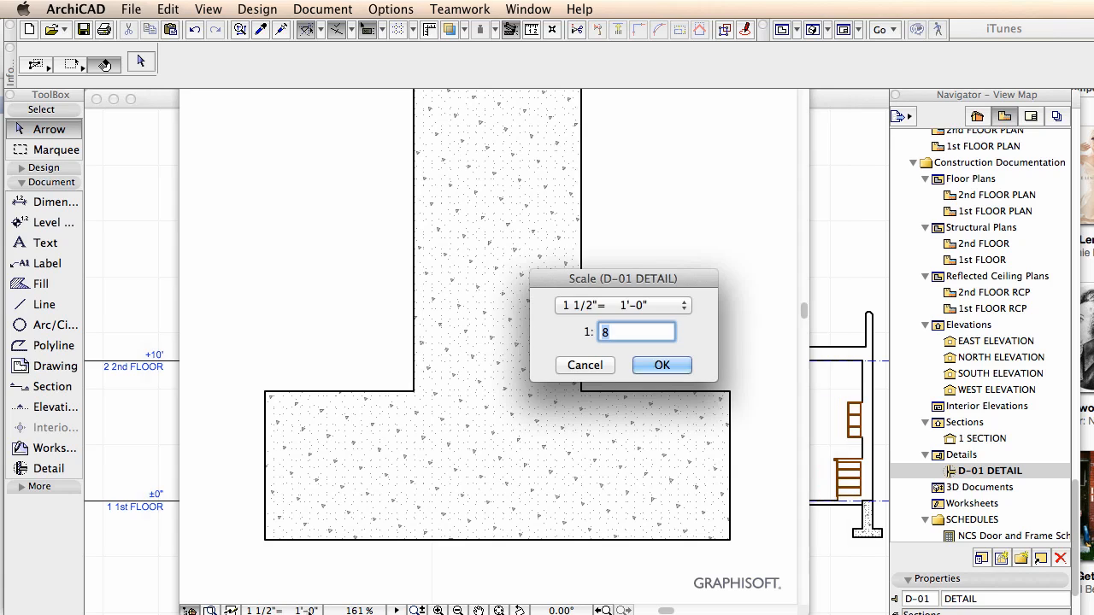
click(678, 309)
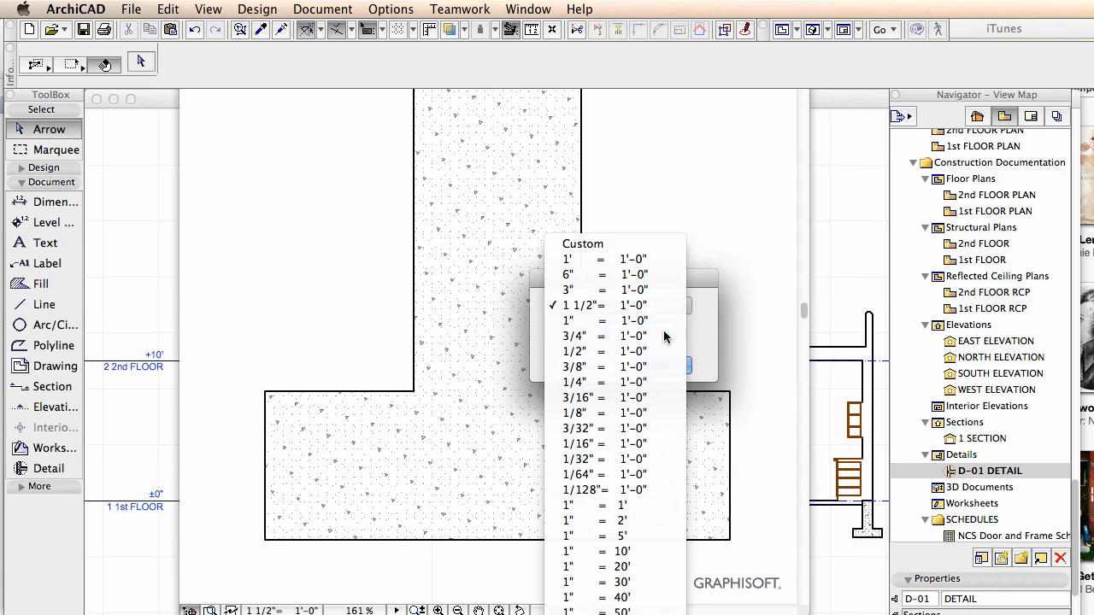
click(666, 336)
click(663, 365)
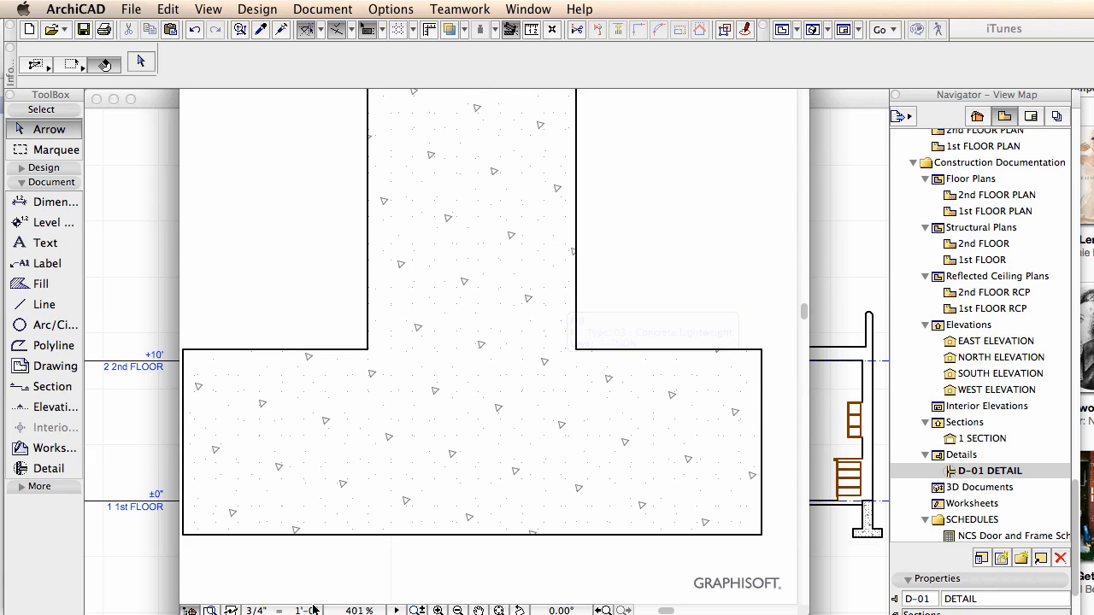
Return the detail's scale to 1 1/2" = 1'-0"
click(312, 610)
click(674, 305)
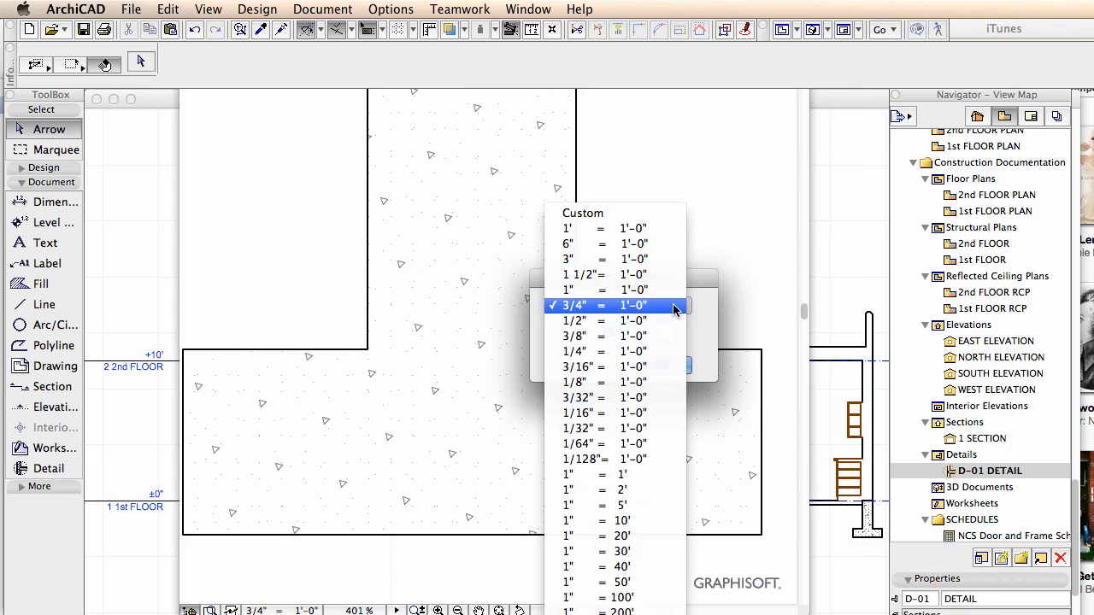
click(659, 285)
click(670, 363)
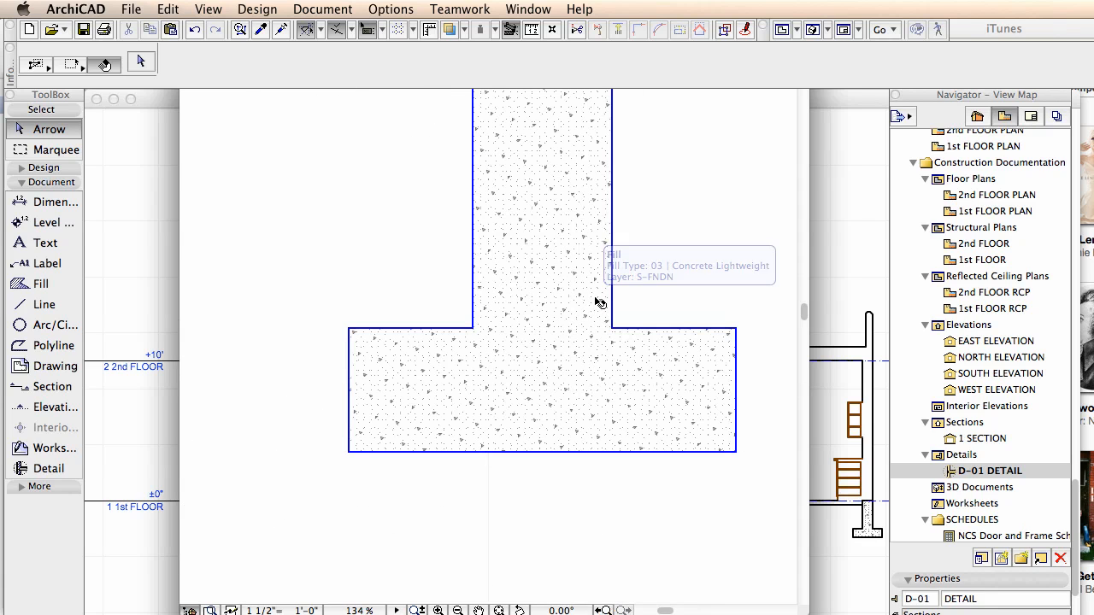
scroll(596, 302, down, 5)
scroll(608, 178, down, 1)
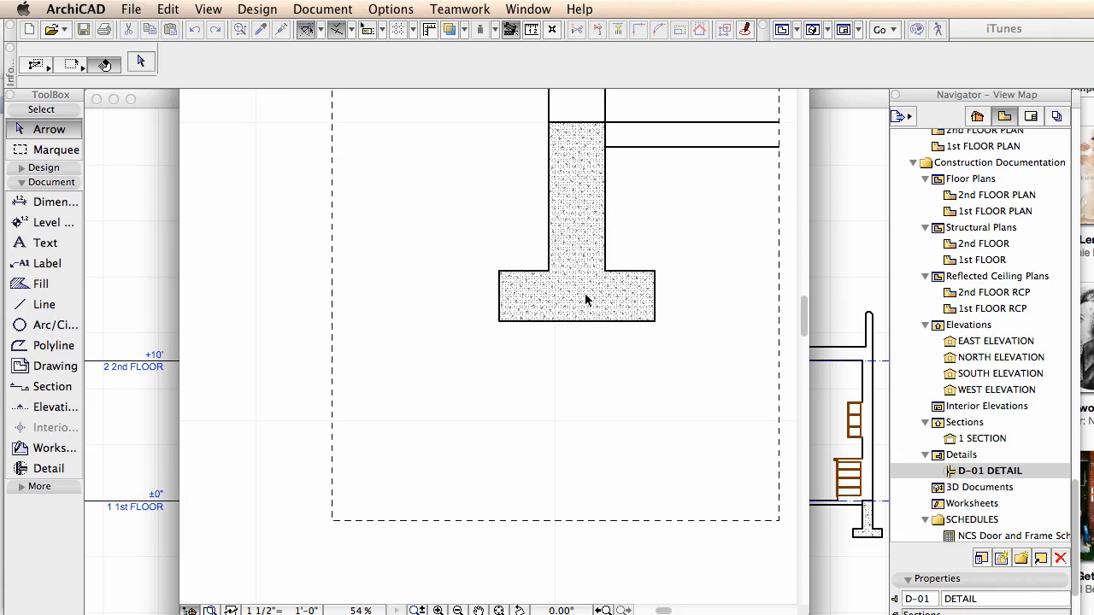
Open the Object tool's default settings and browse the 00 General 15 library to the Detailer Library's Wood 15 folder
click(539, 312)
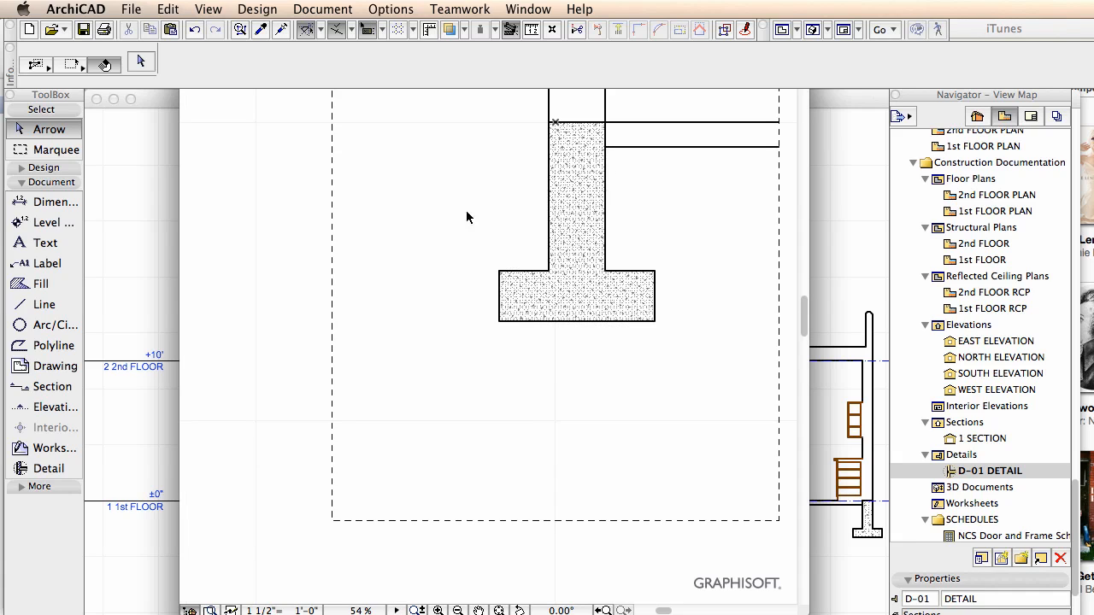
middle_drag(439, 198, 430, 264)
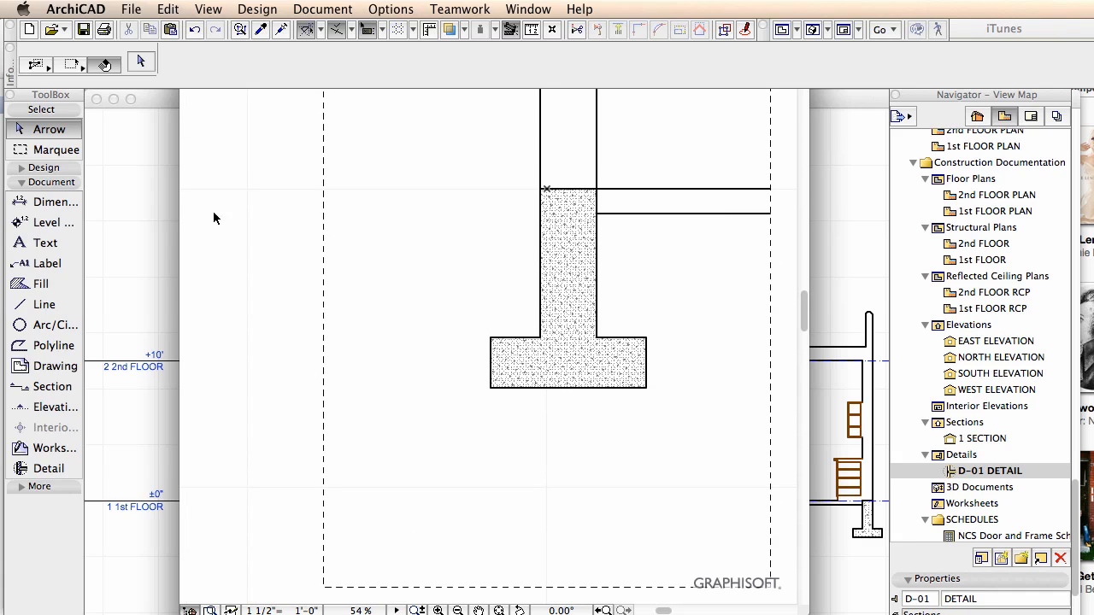
click(38, 169)
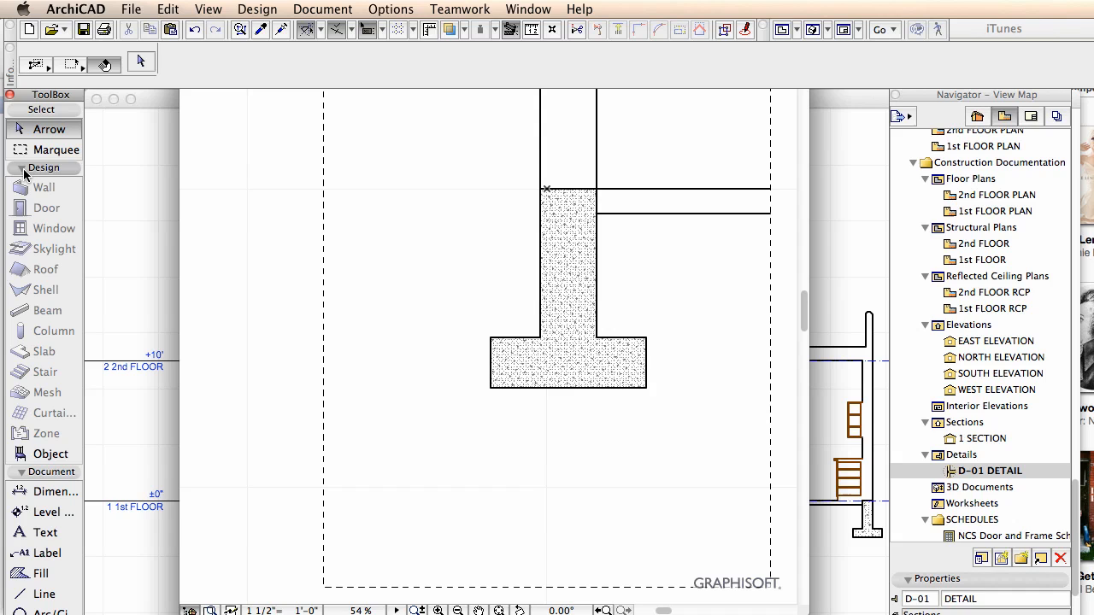
click(41, 456)
double_click(41, 455)
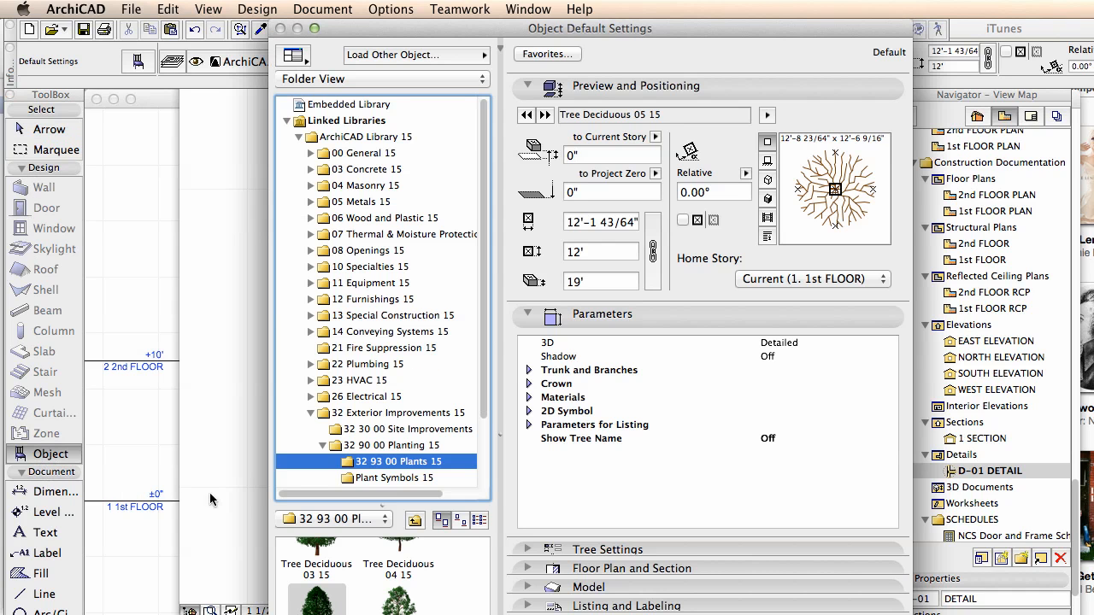
click(368, 154)
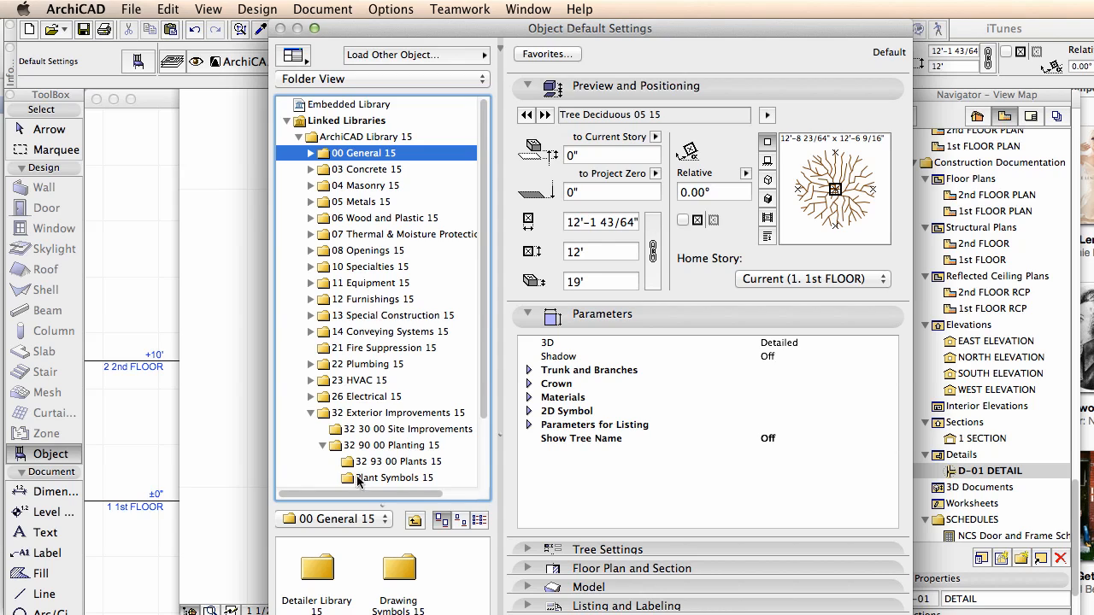
double_click(320, 574)
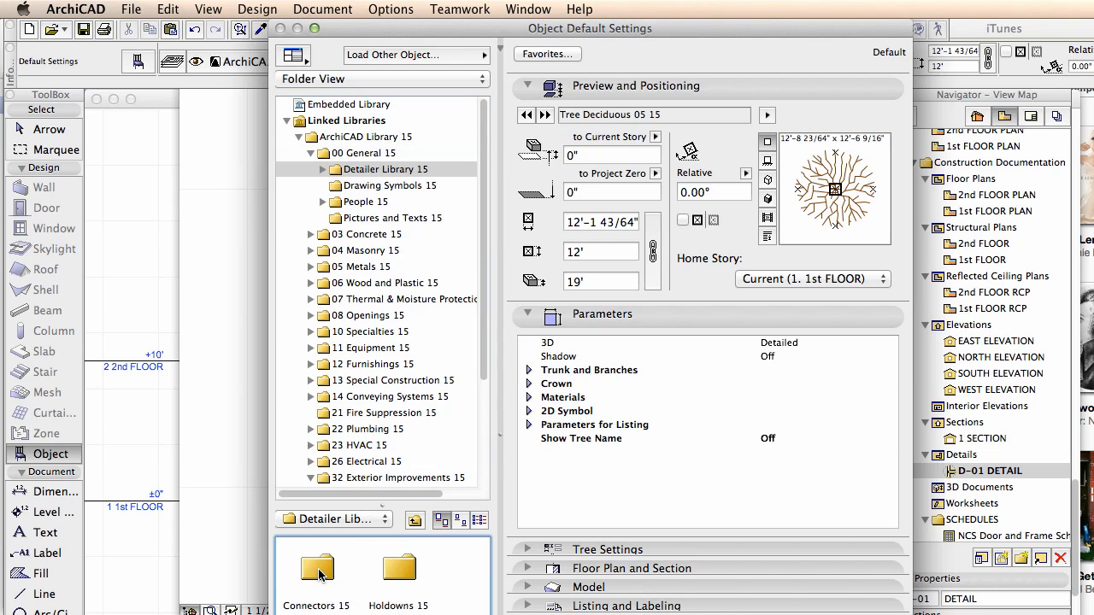
scroll(461, 564, down, 3)
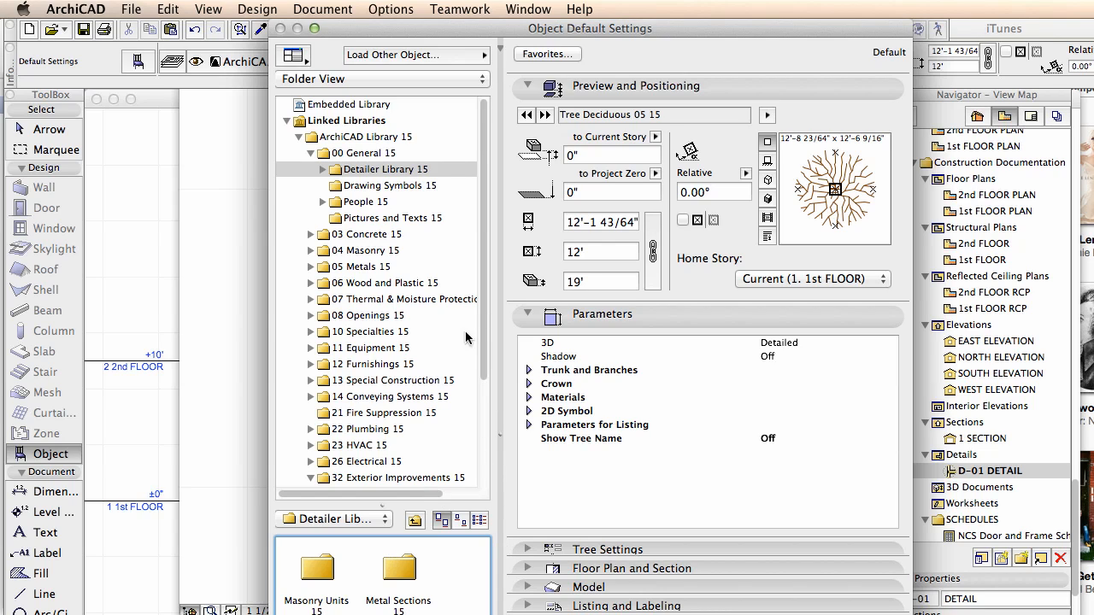
double_click(399, 613)
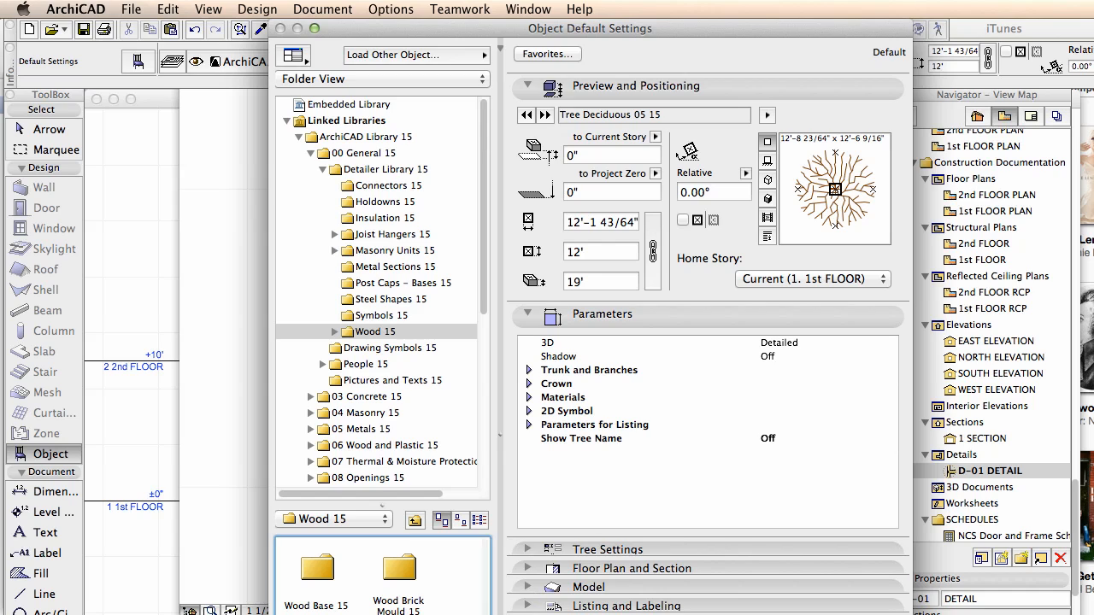
Enlarge the library preview area, choose the DET_Lumber 15 object and set its board size to Custom
drag(908, 614, 861, 562)
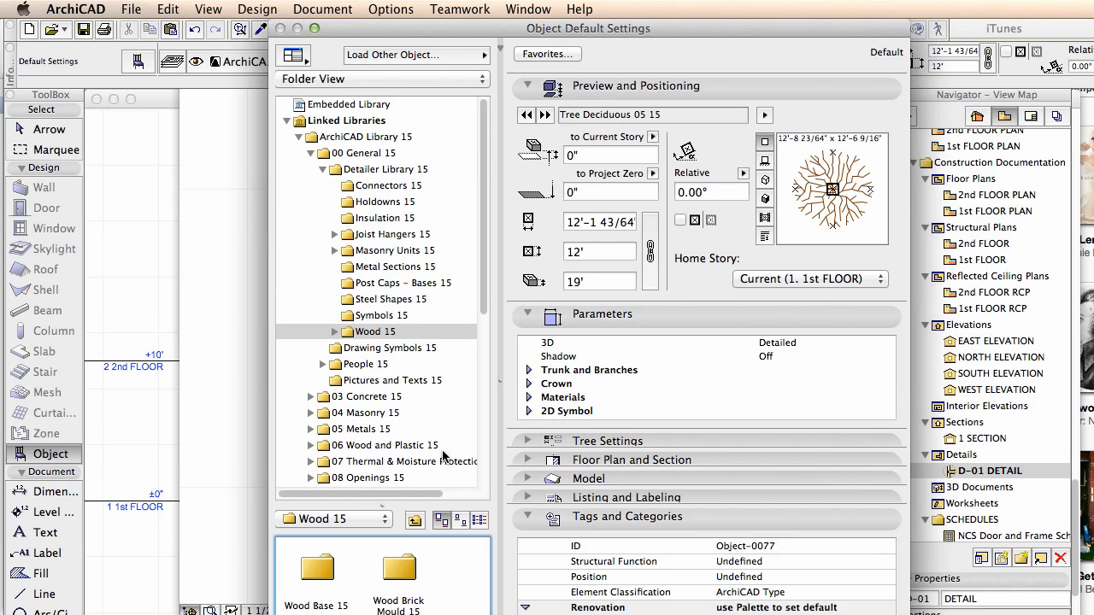
drag(468, 504, 440, 243)
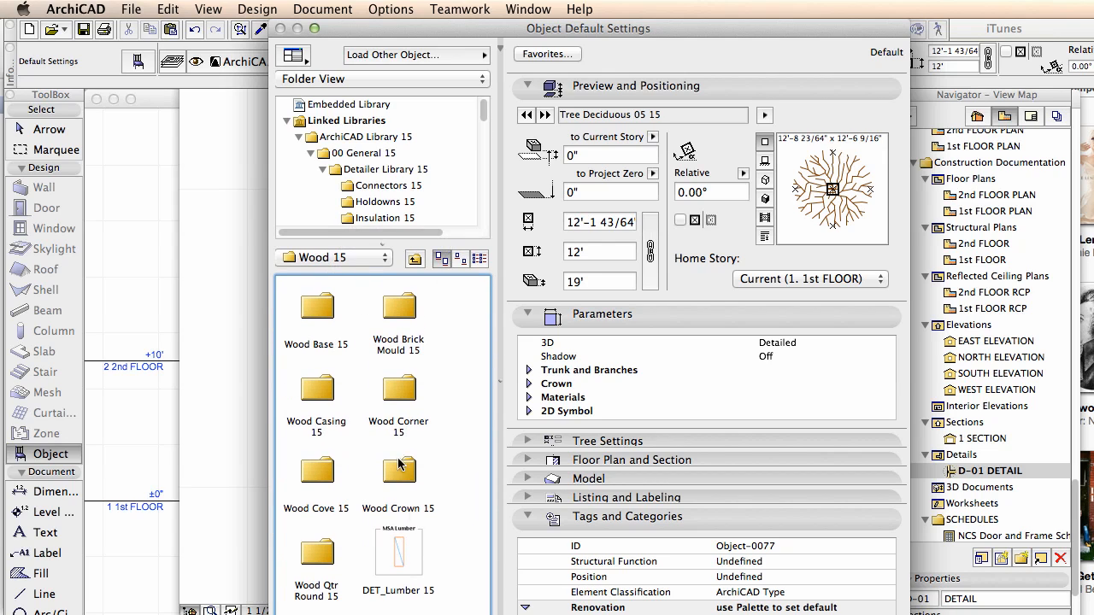
click(406, 553)
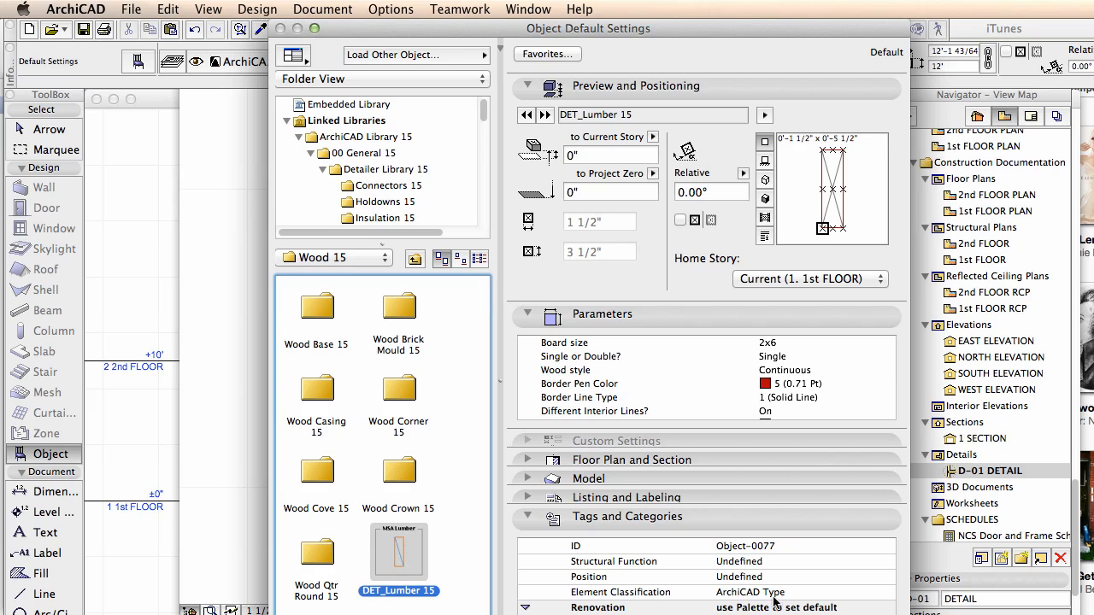
click(769, 344)
click(875, 343)
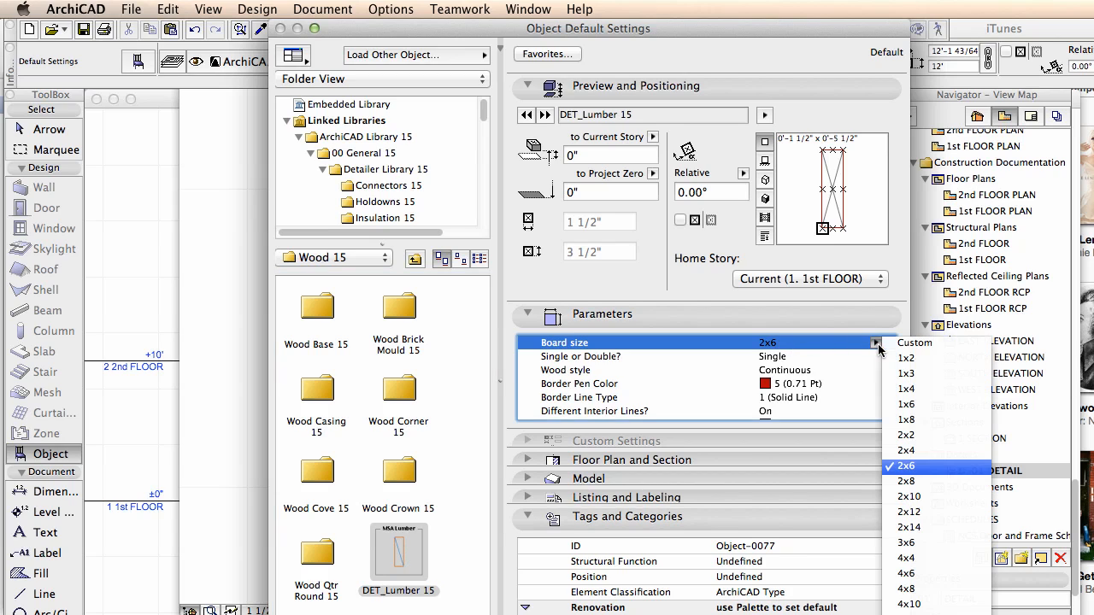
click(934, 343)
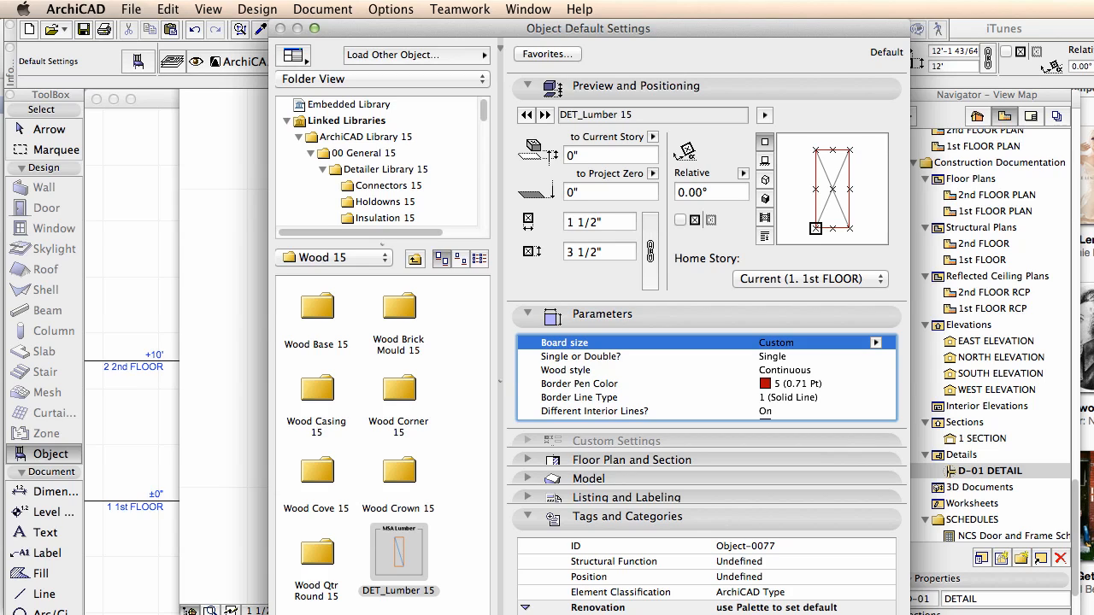
Choose the InsulFib 15 object from the 07 20 00 Thermal Protection library folder and place it below the footing's left end
click(444, 153)
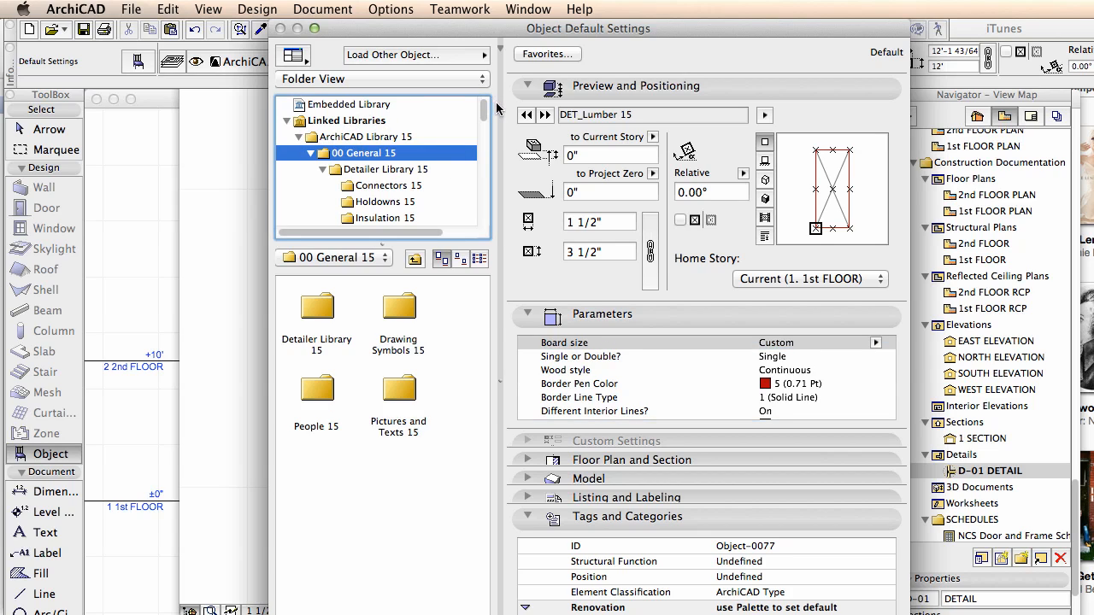
drag(486, 114, 487, 171)
click(329, 121)
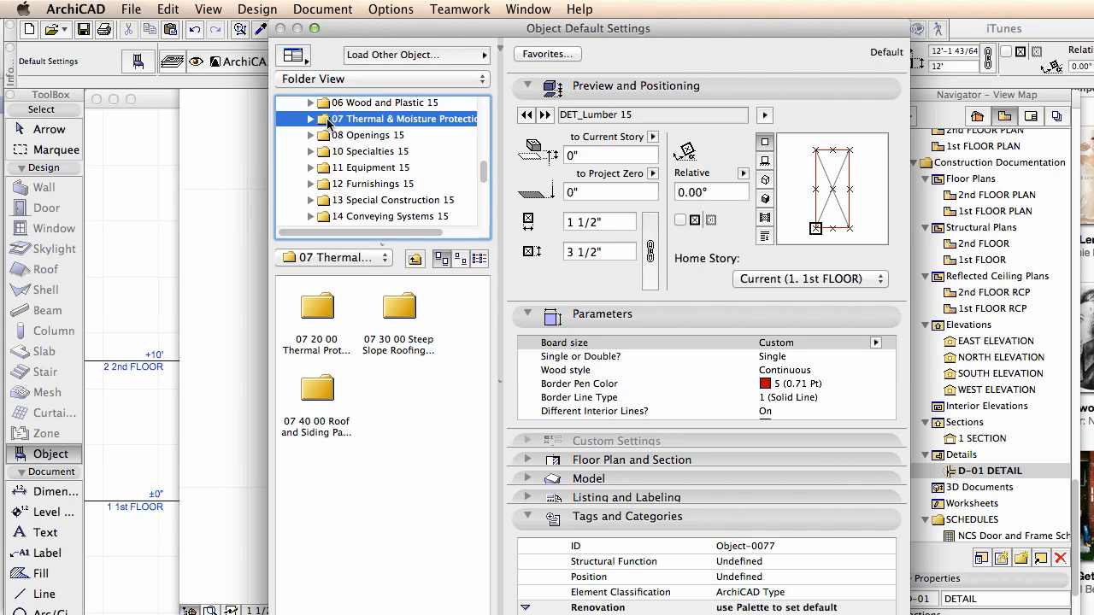
click(330, 319)
double_click(328, 319)
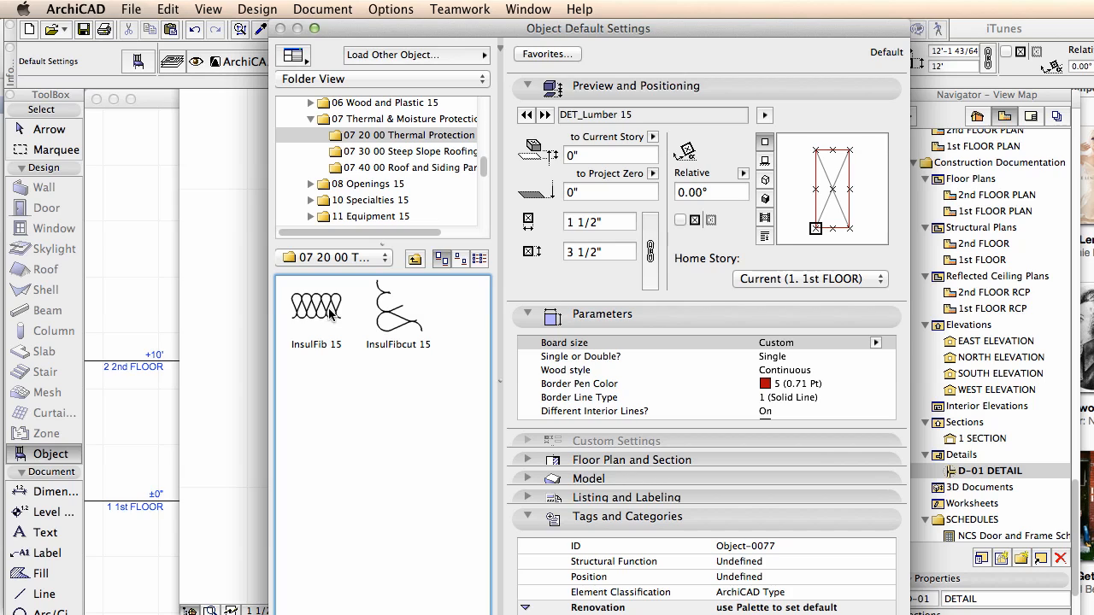
click(317, 306)
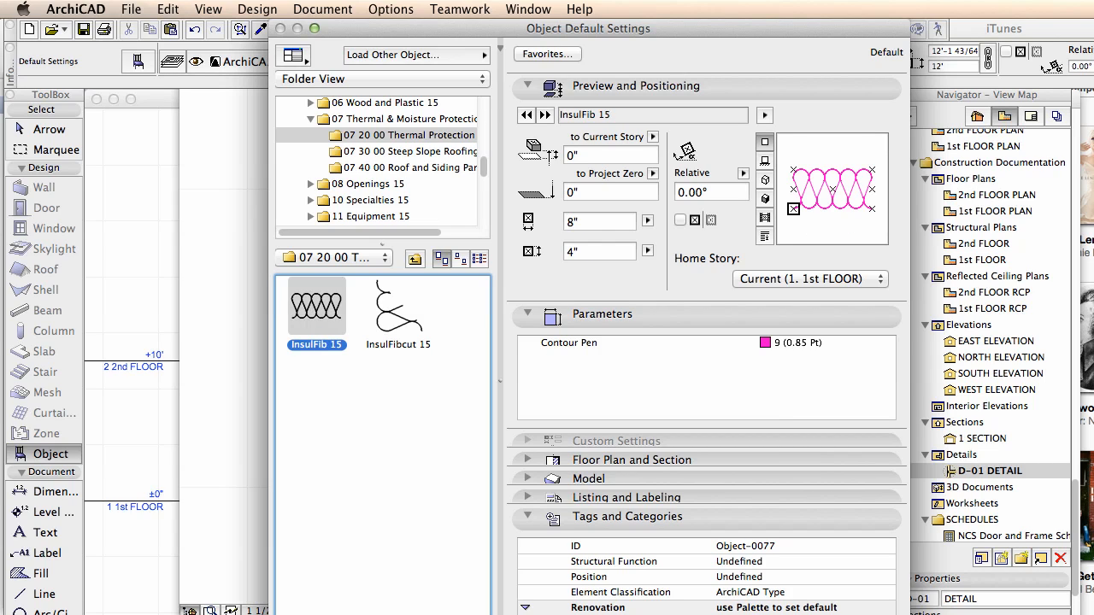
key(Return)
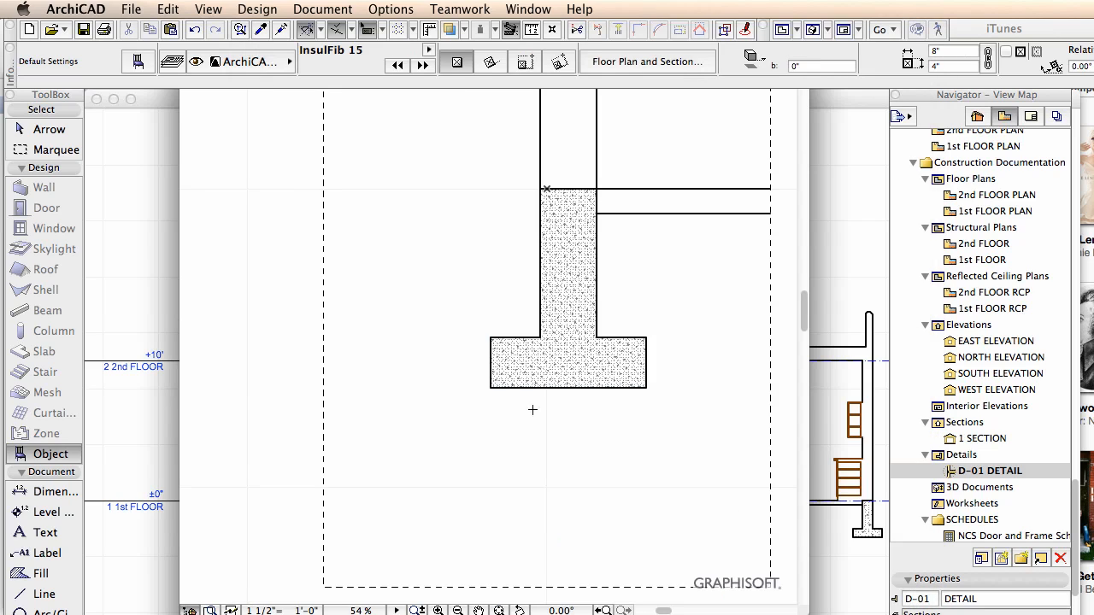
click(448, 436)
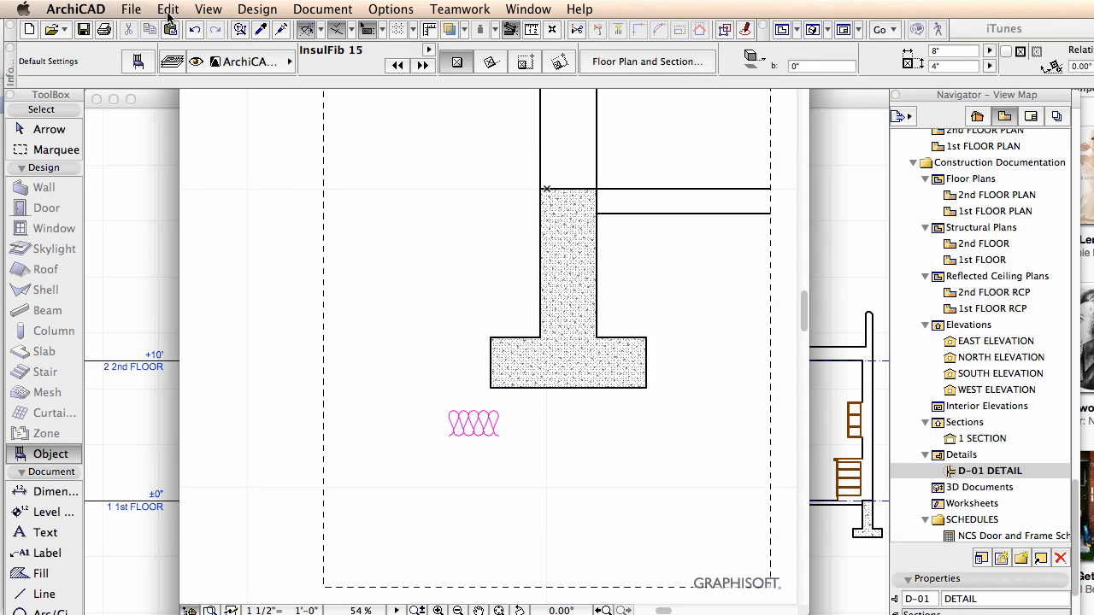
Rotate the insulation object to 90° and stretch it from its upper-right corner to about 1'-4 11/16" by 6 51/64"
click(58, 129)
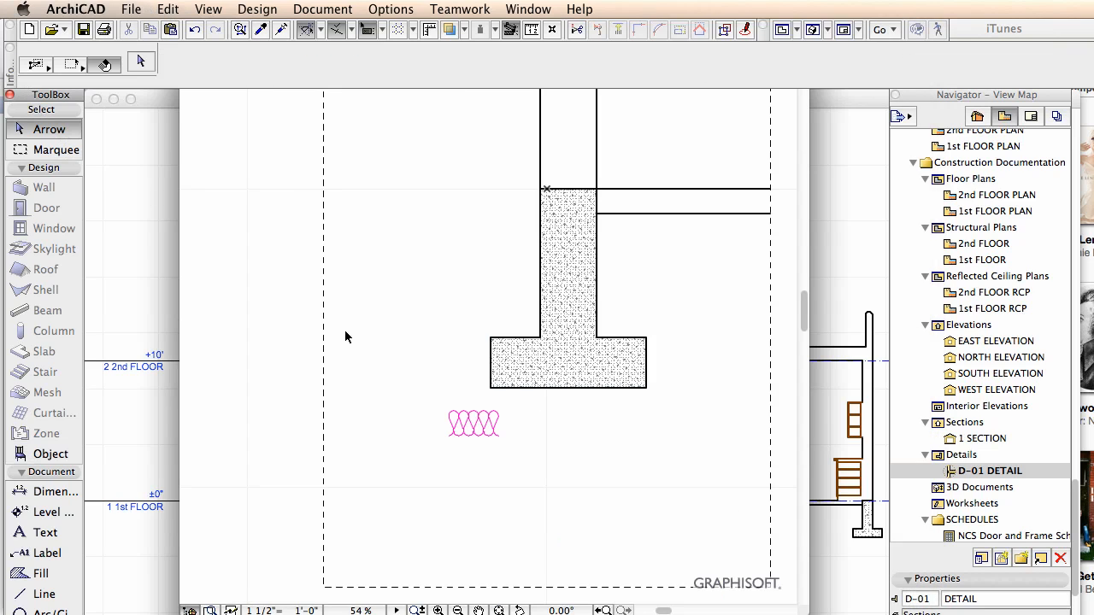
click(470, 422)
scroll(484, 433, up, 3)
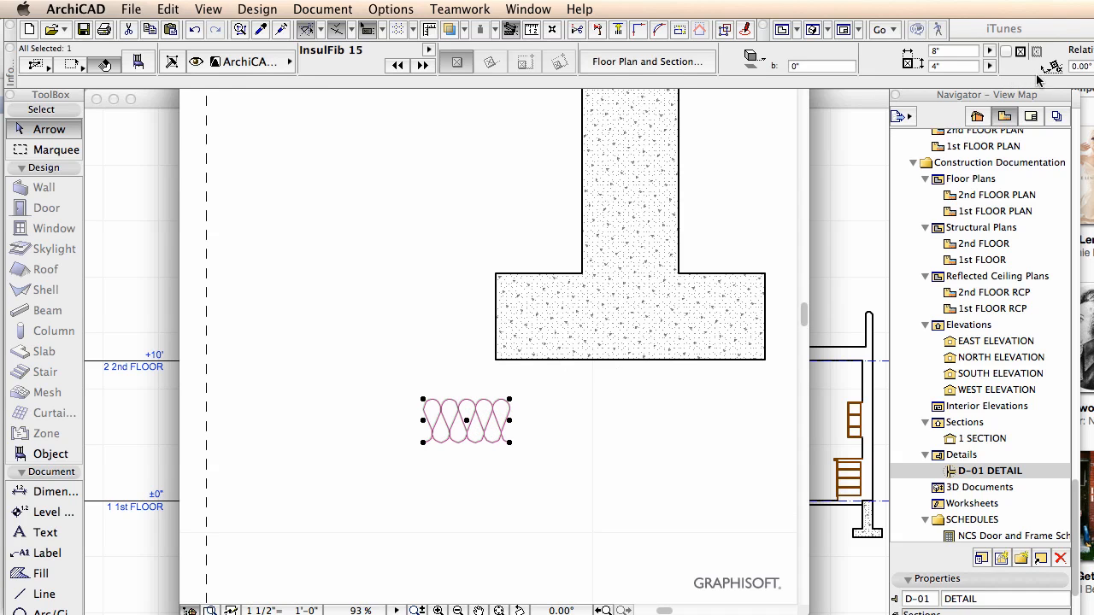
click(1084, 67)
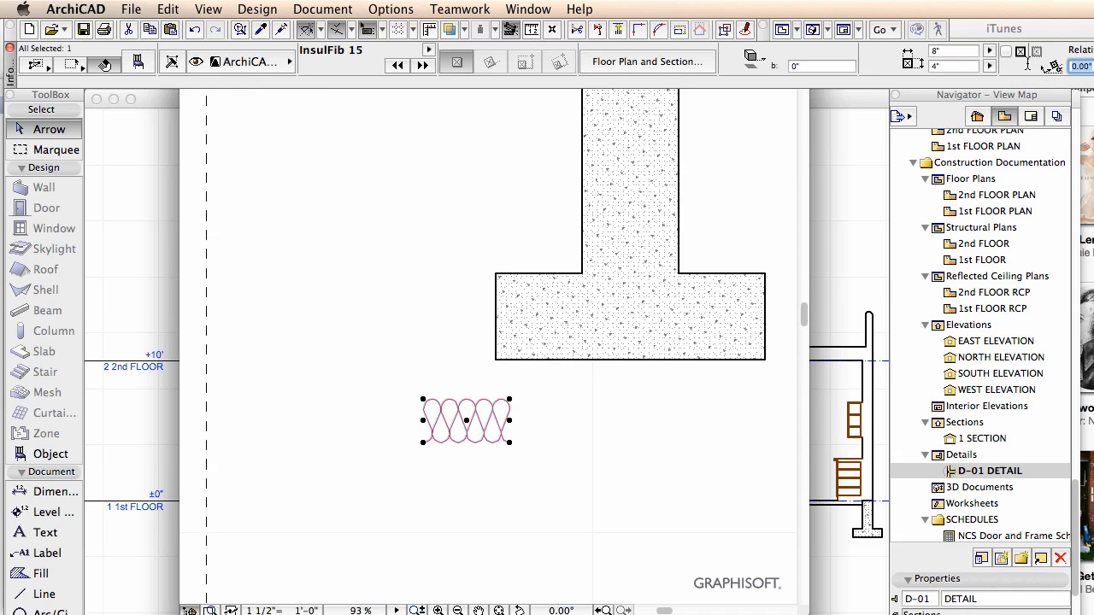
key(Return)
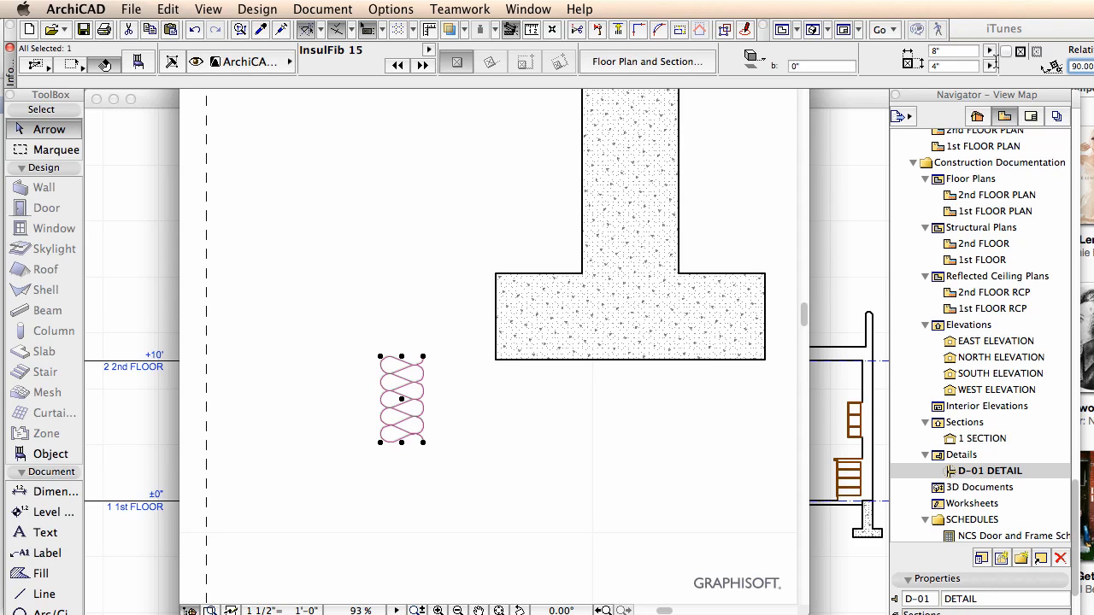
click(425, 356)
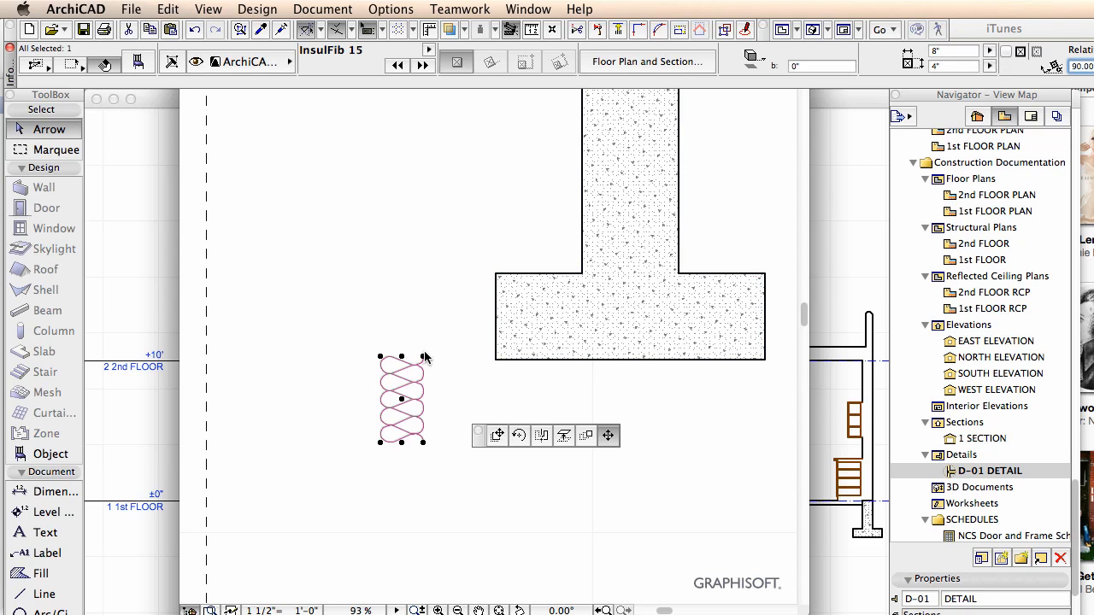
click(454, 264)
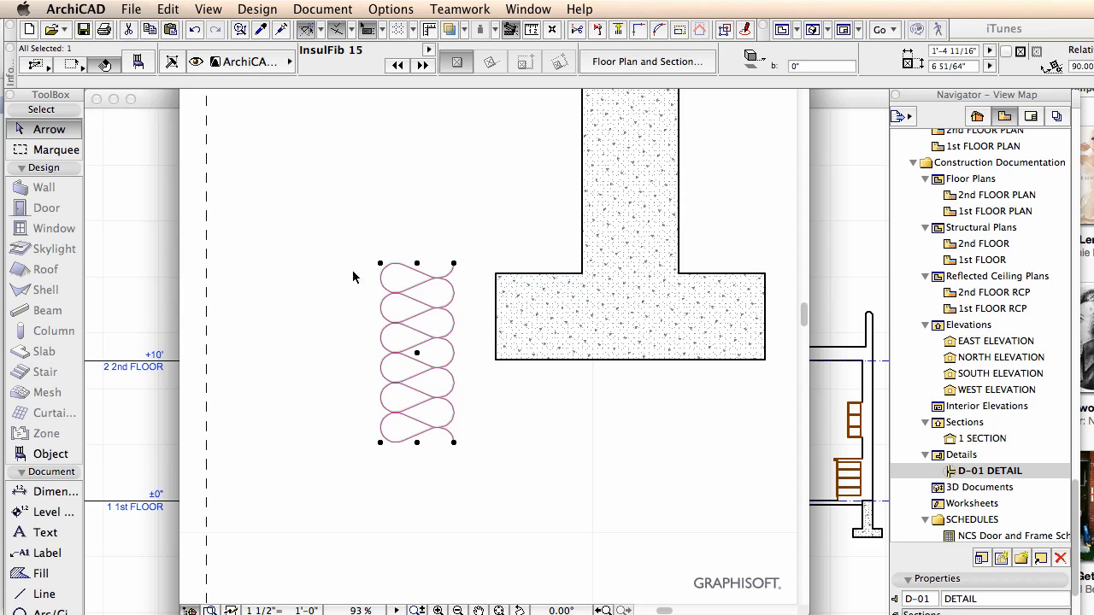
Move the insulation object by its upper-left corner a short way up and left, farther from the footing
click(381, 265)
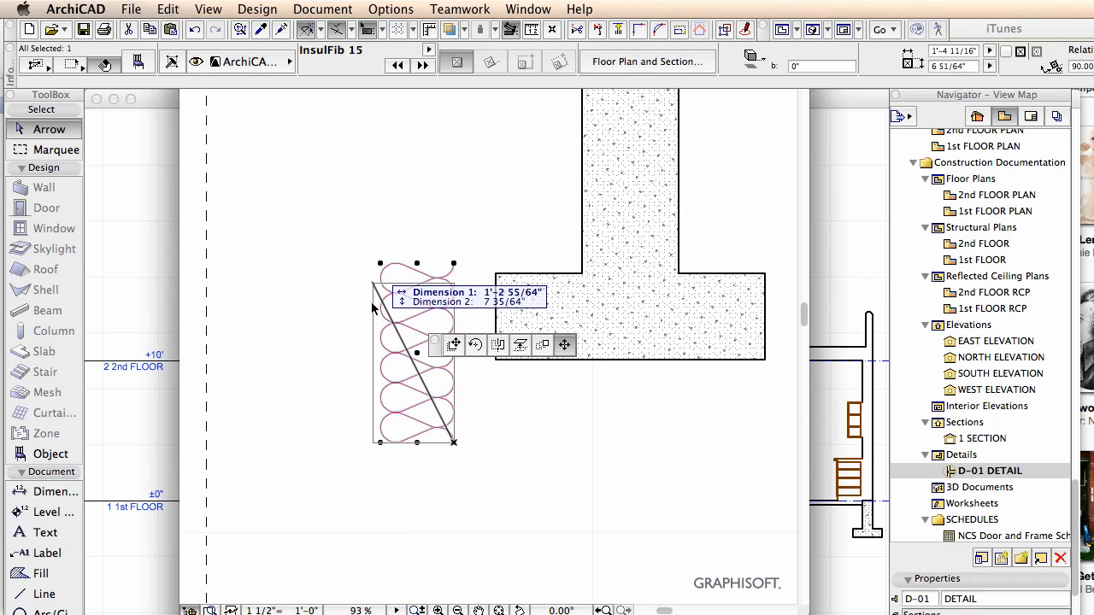
click(110, 121)
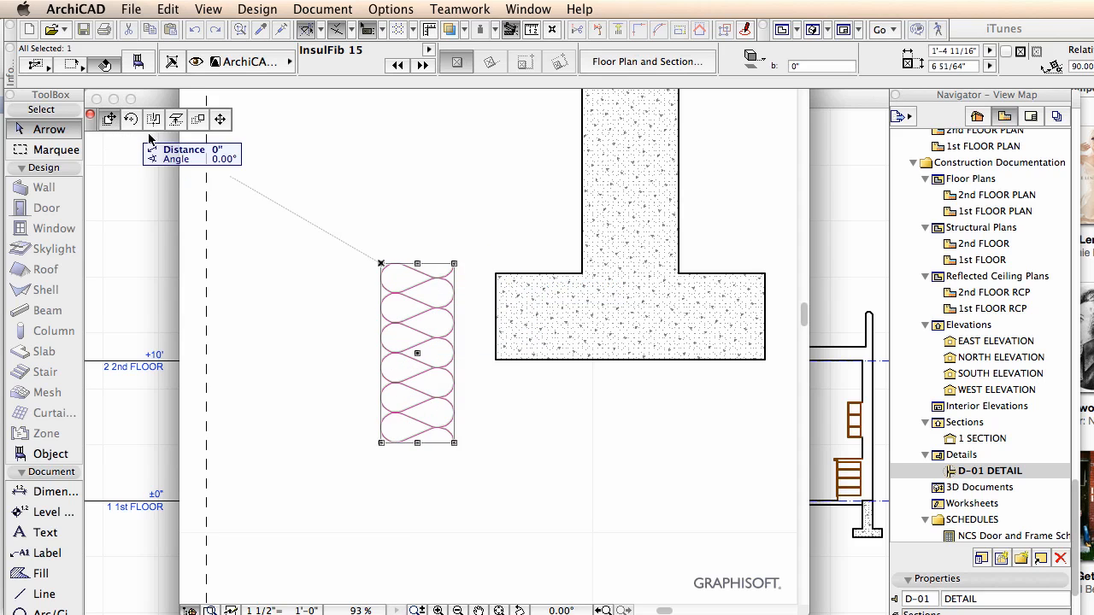
click(333, 231)
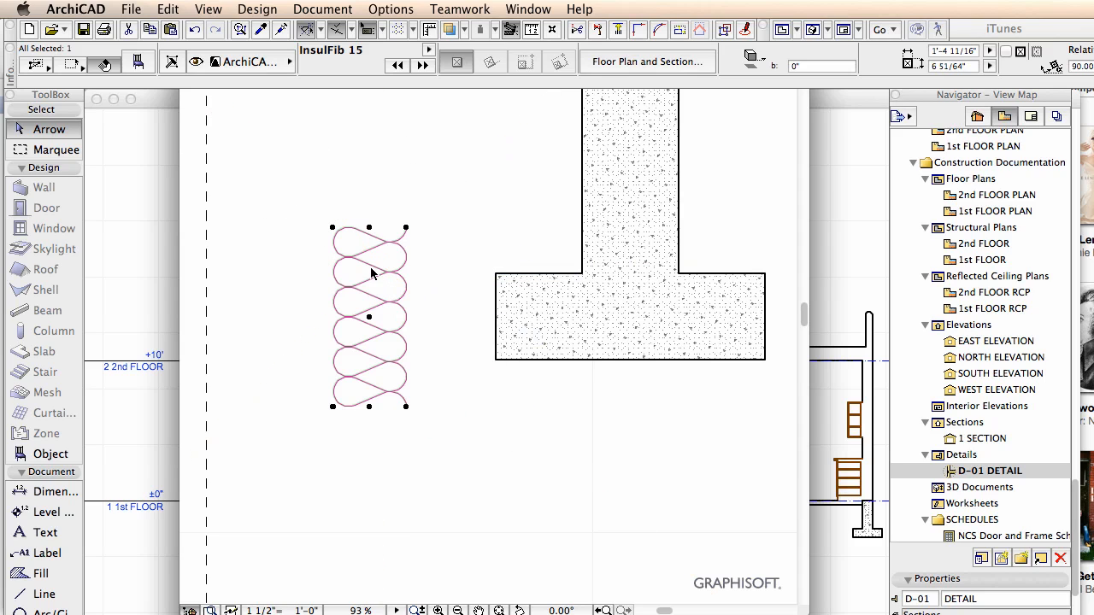
Stretch the insulation object from its upper-left corner to about 1'-5 15/64" by 6 25/64" and deselect it
click(333, 231)
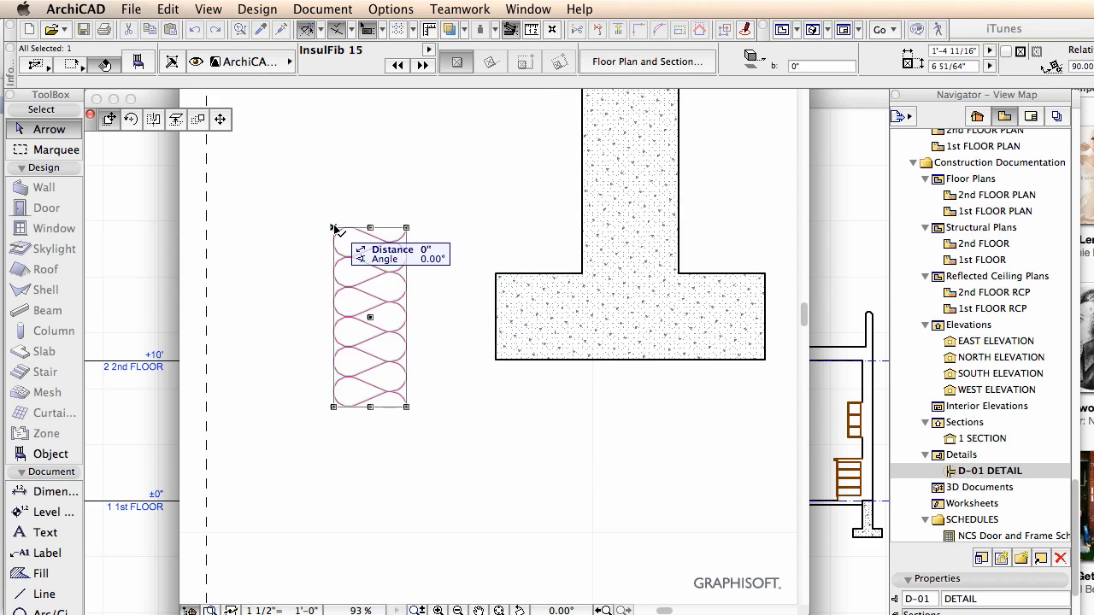
click(220, 118)
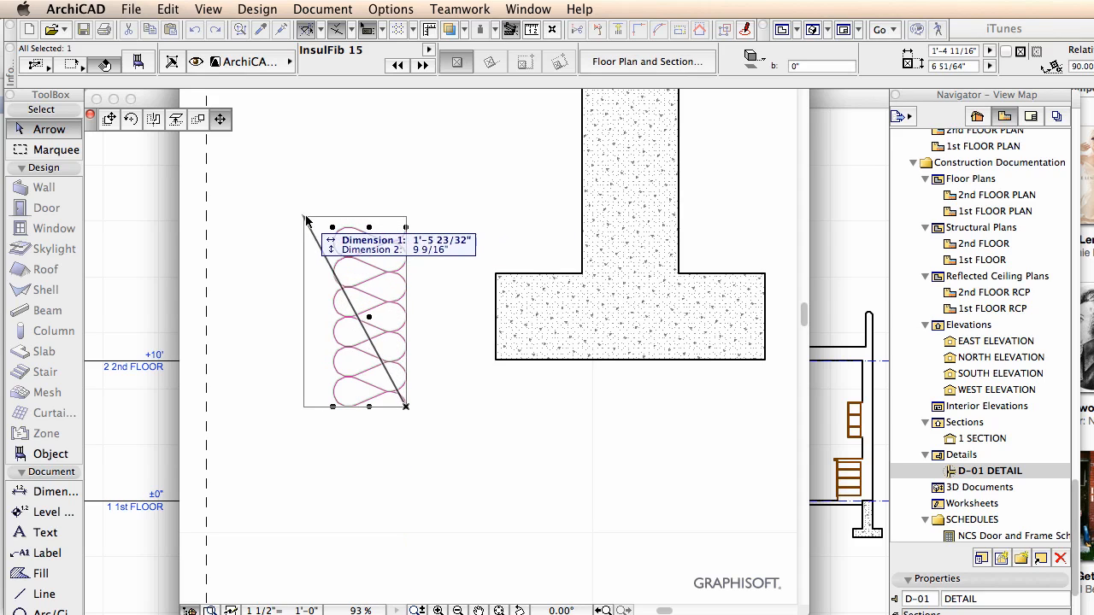
click(338, 222)
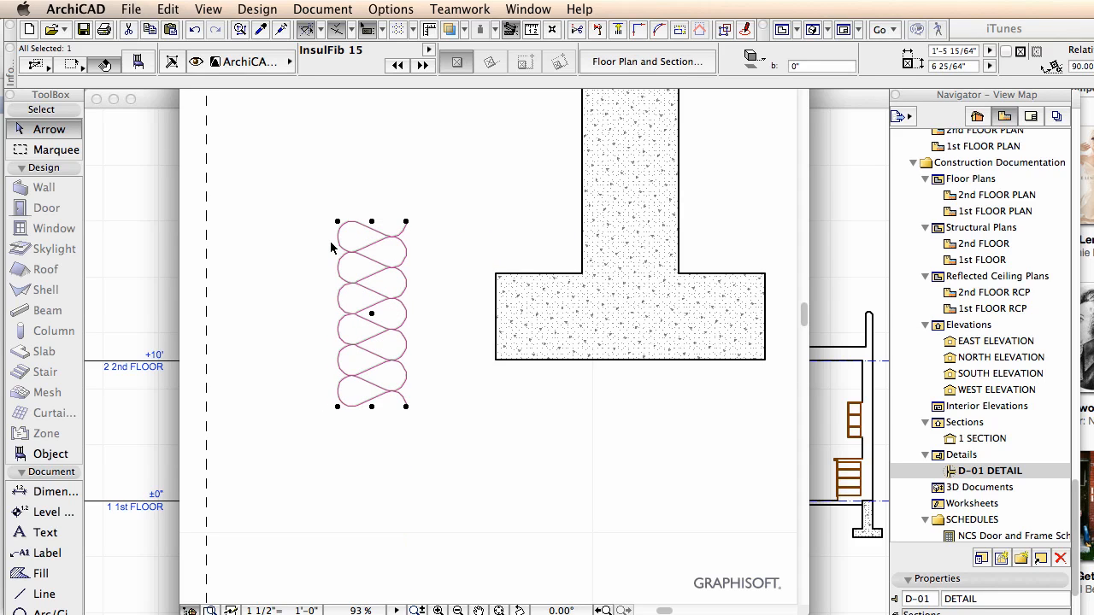
click(438, 279)
scroll(435, 264, down, 5)
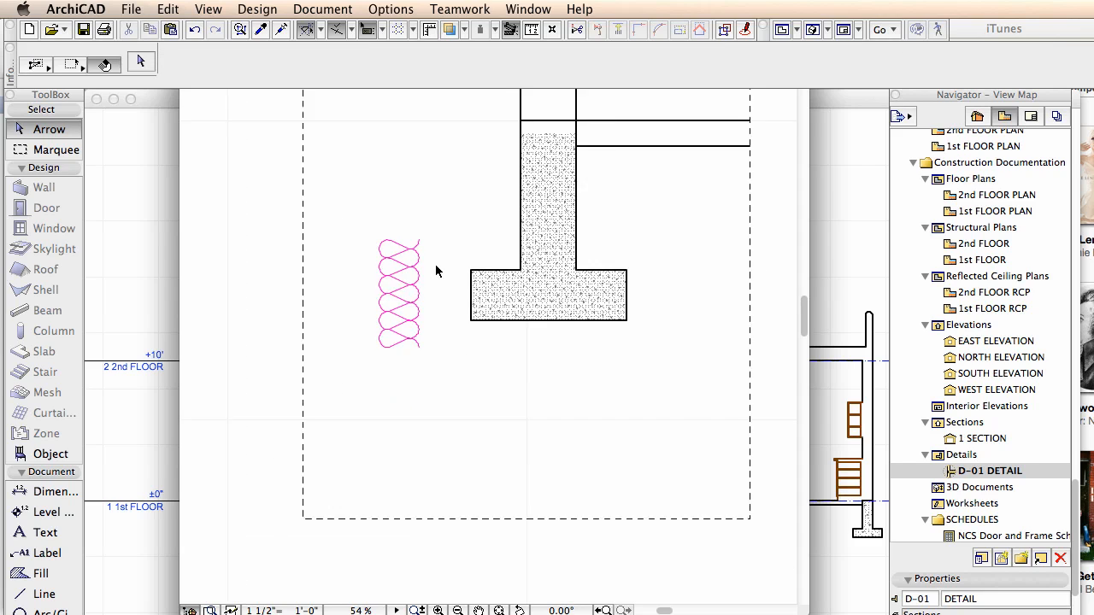
middle_drag(466, 215, 430, 367)
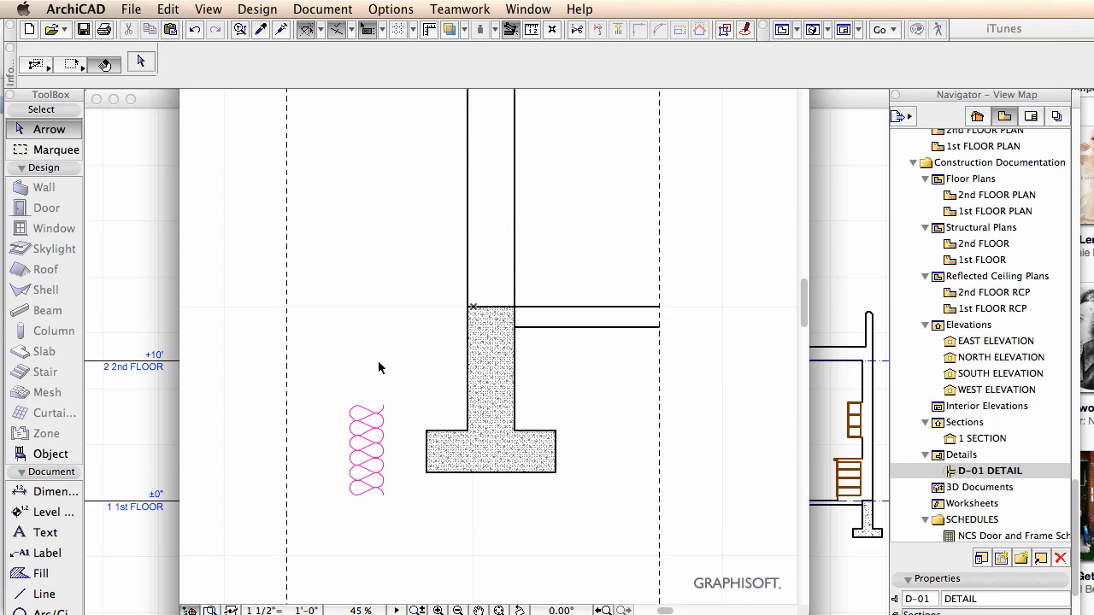
scroll(462, 363, up, 2)
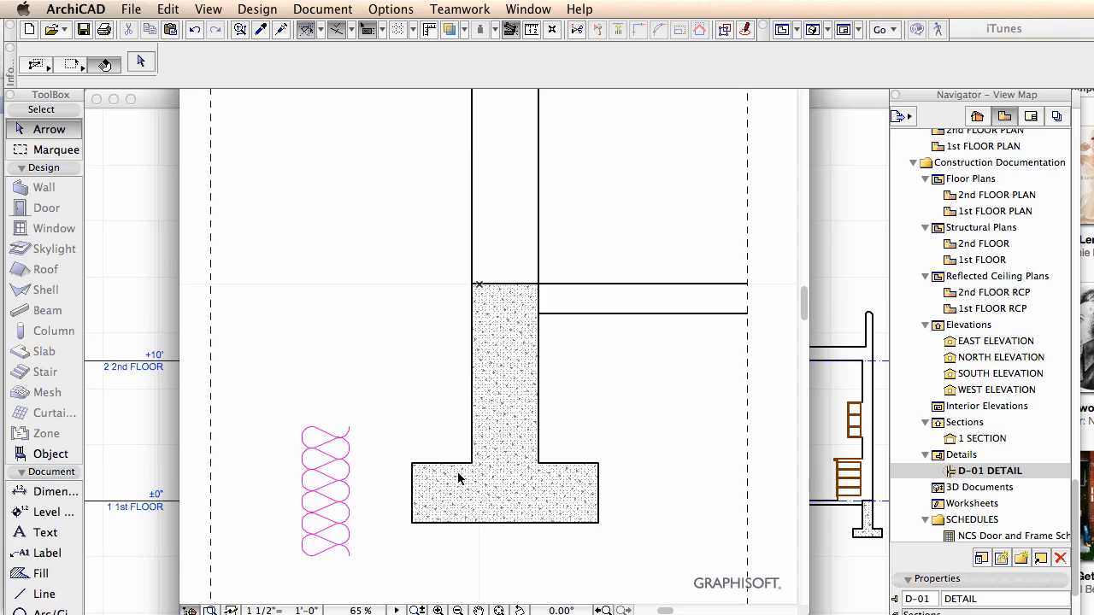
scroll(481, 448, up, 3)
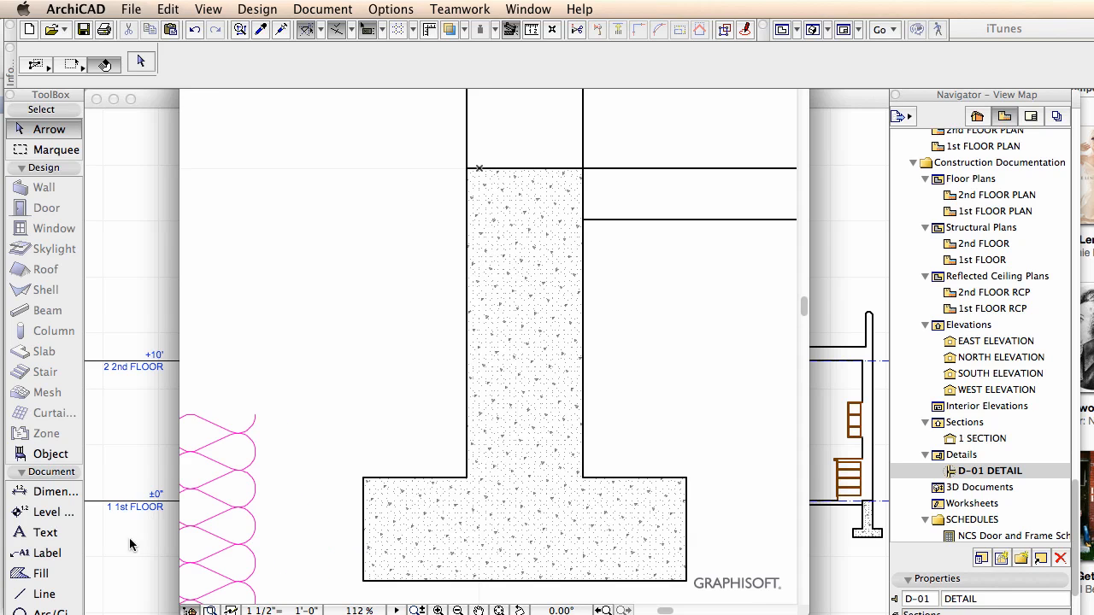
Draw a 2" by 2" rectangular fill with the 07 | Insulation Rigid pattern in the corner between the foundation wall's left face and the footing
click(43, 574)
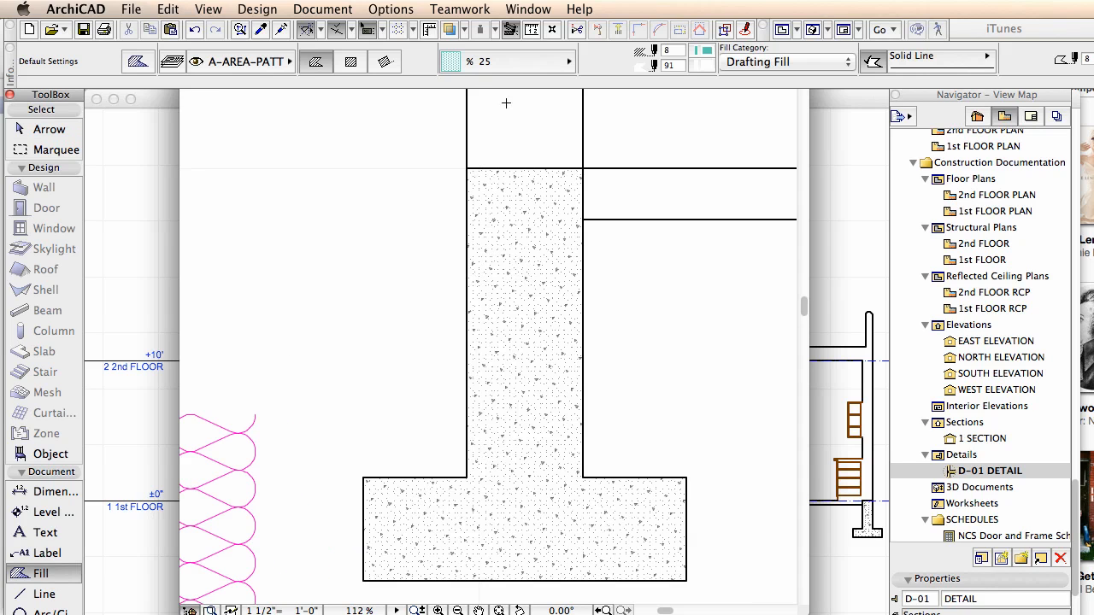
click(499, 62)
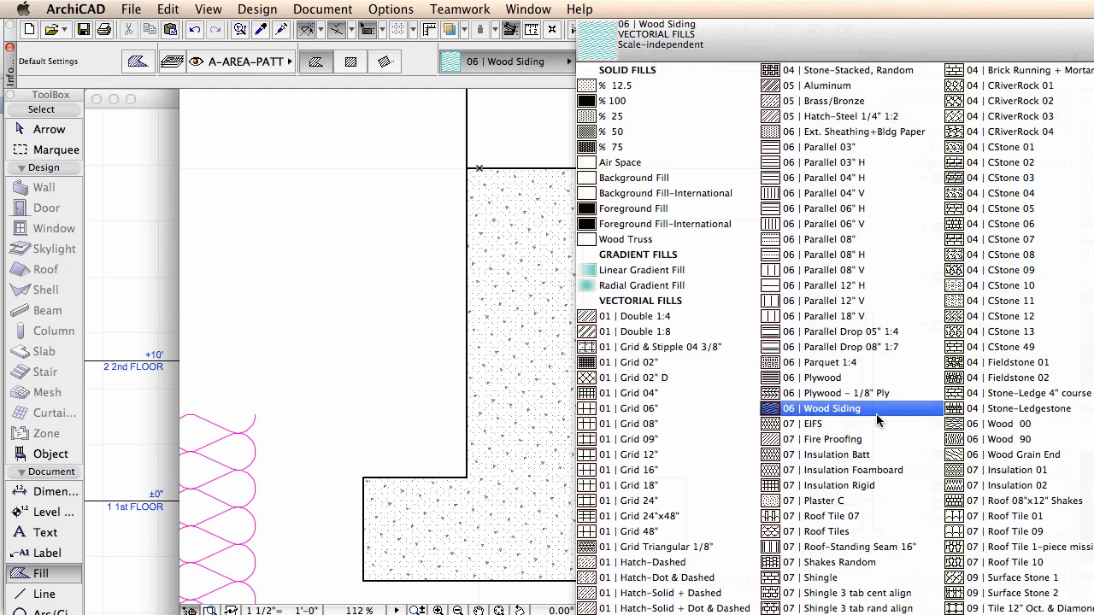
click(880, 487)
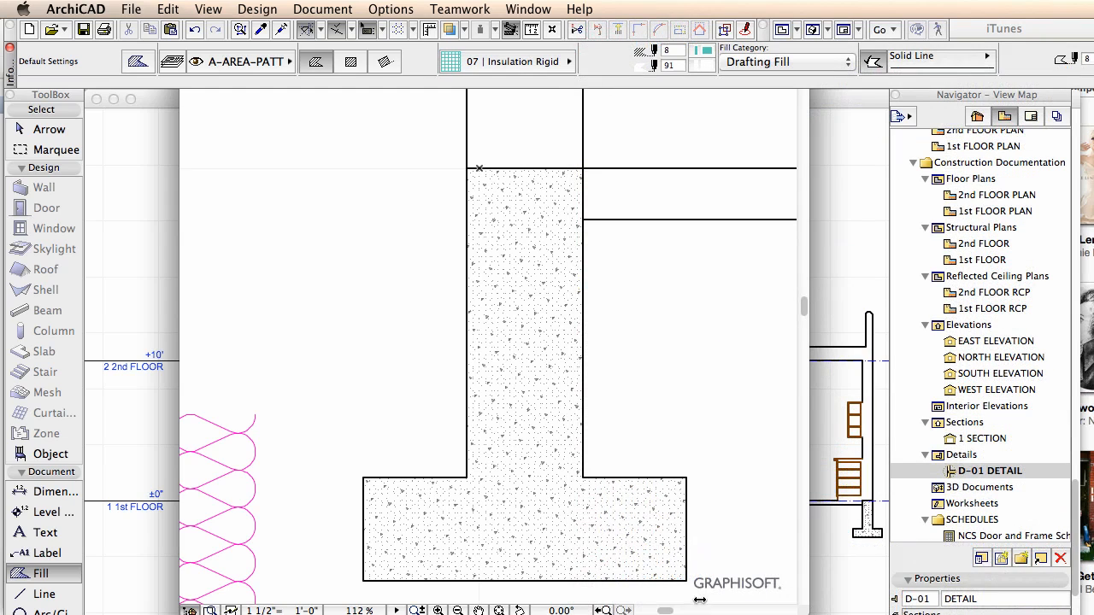
scroll(388, 438, up, 3)
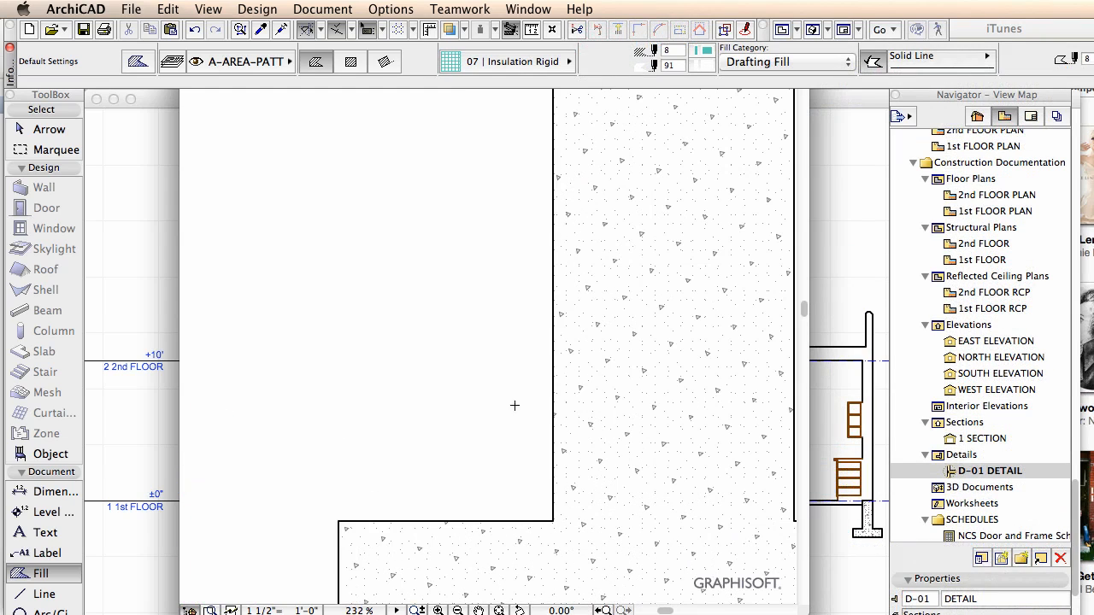
click(350, 62)
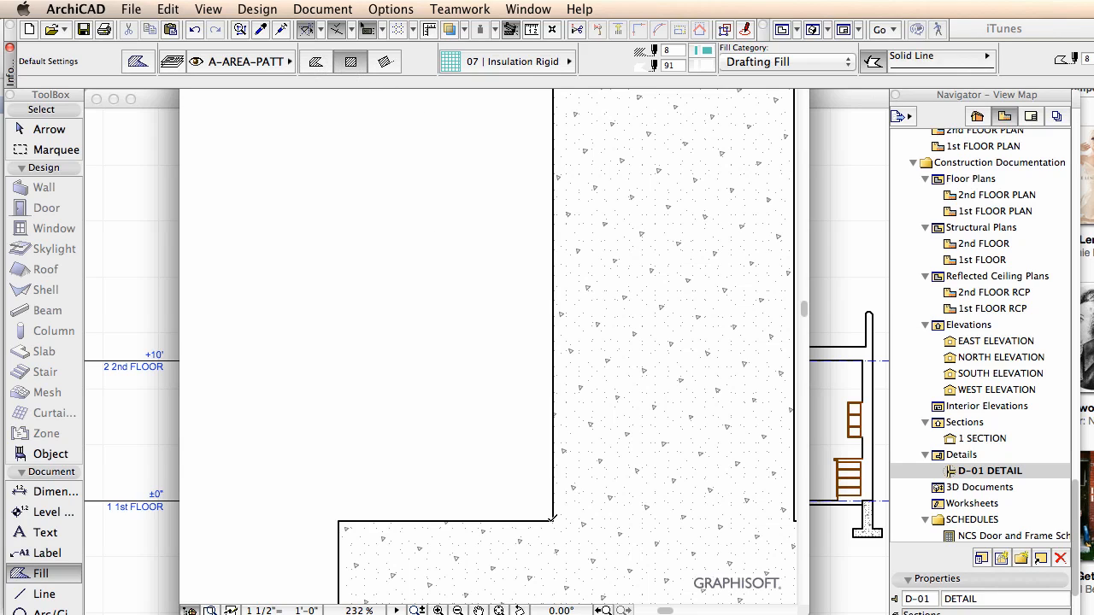
click(552, 519)
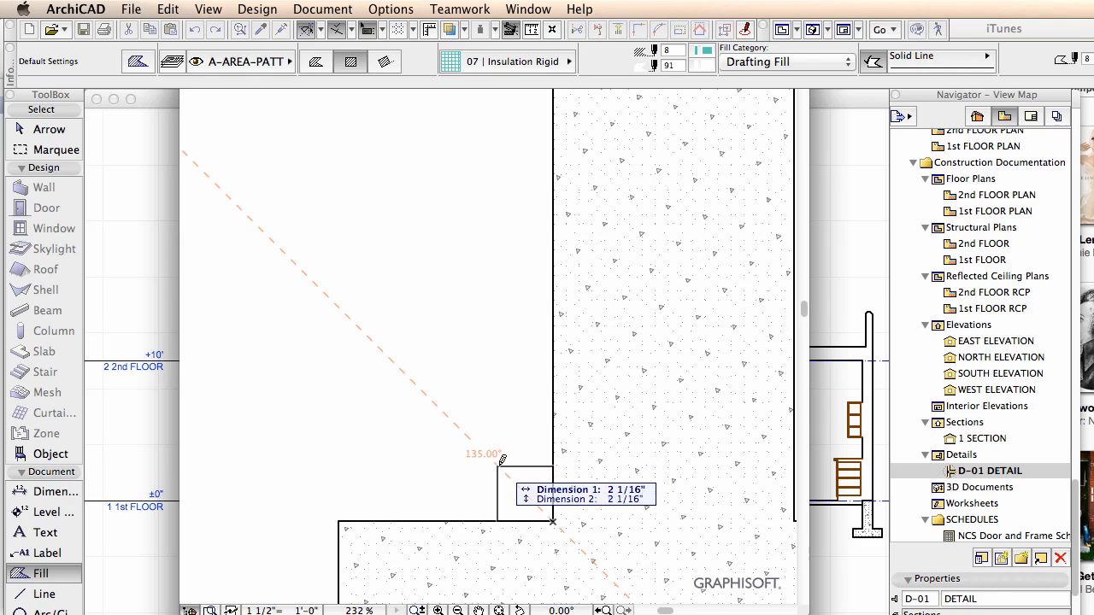
key(Tab)
text(2)
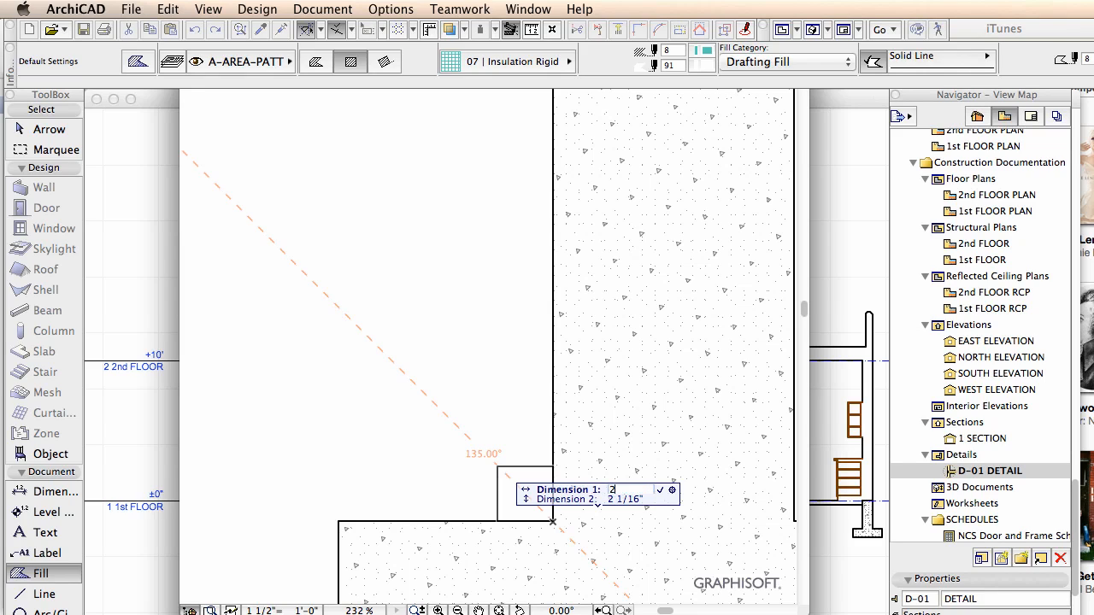
key(Tab)
text(2)
key(Return)
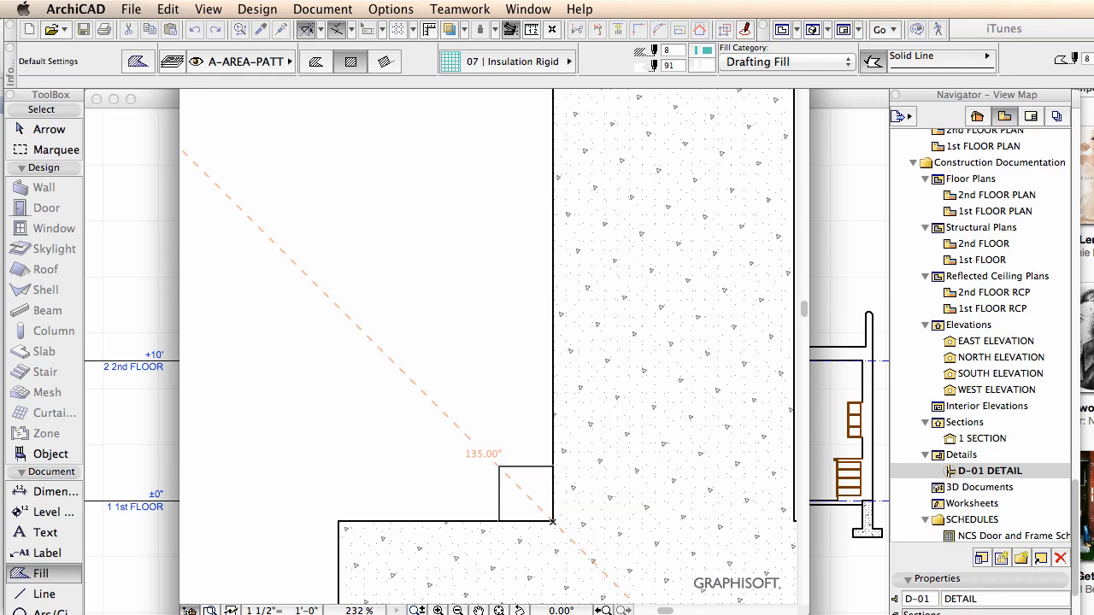
Offset the rigid insulation fill's upper edge about 15'-1" up along the wall's outer face to the base of the parapet's rounded cap
click(49, 129)
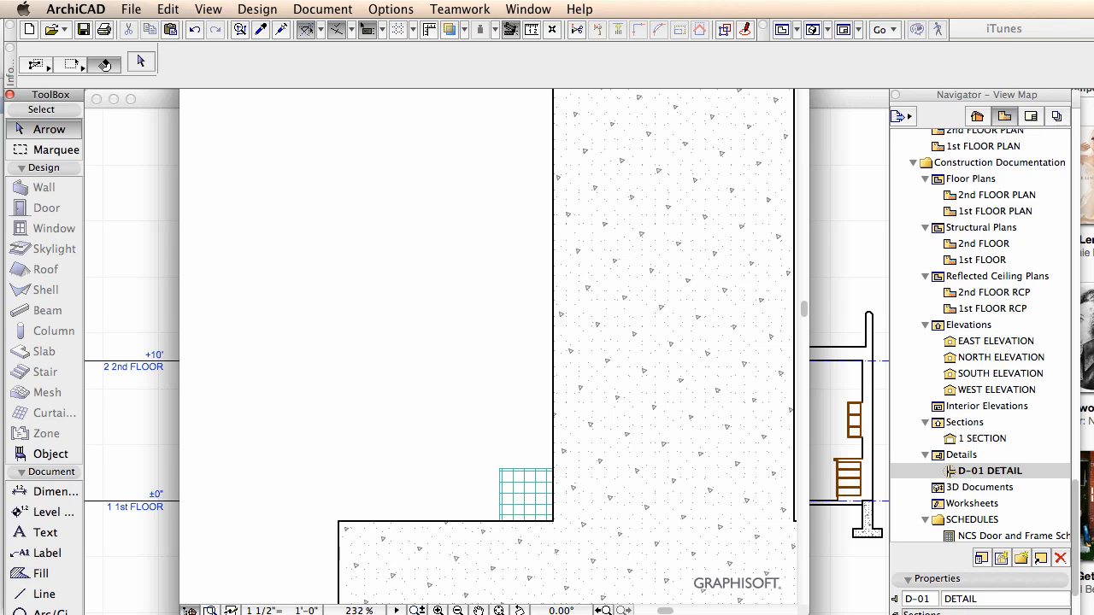
click(525, 494)
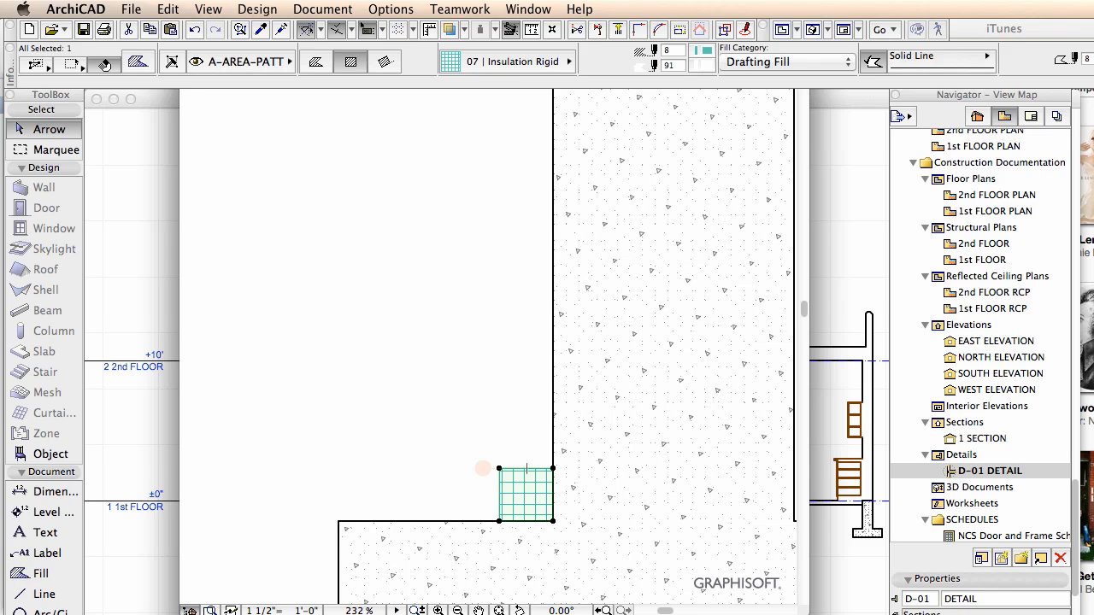
click(526, 468)
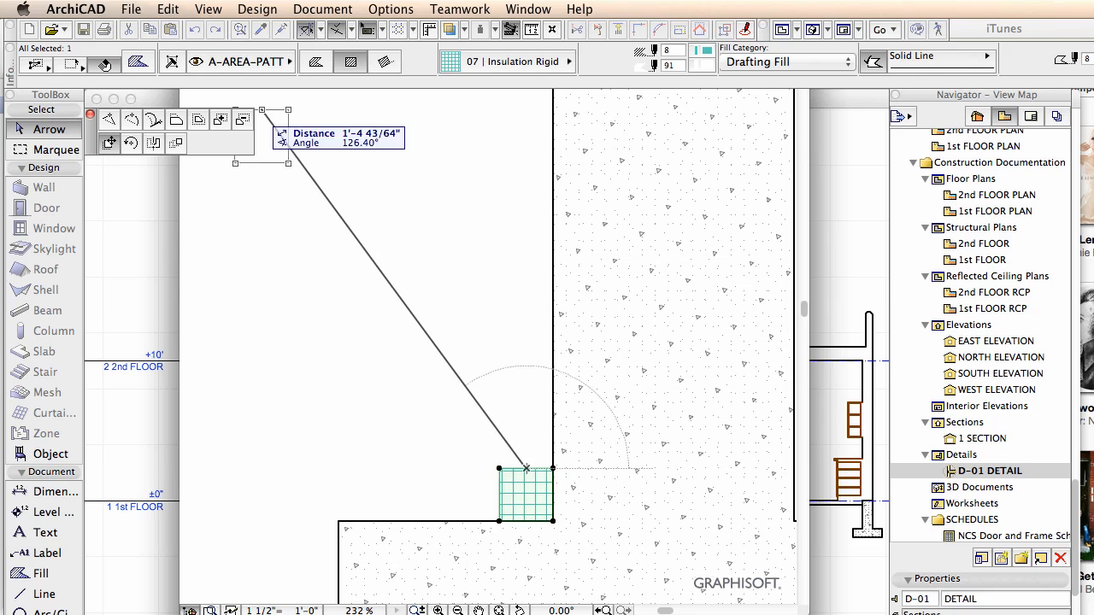
scroll(517, 312, down, 10)
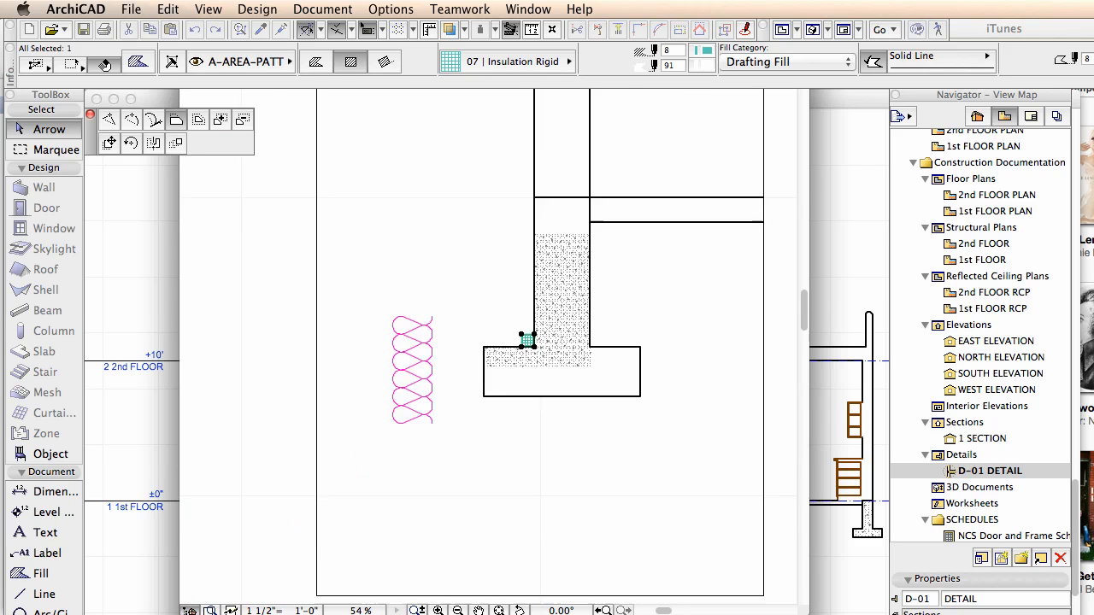
middle_drag(528, 280, 548, 583)
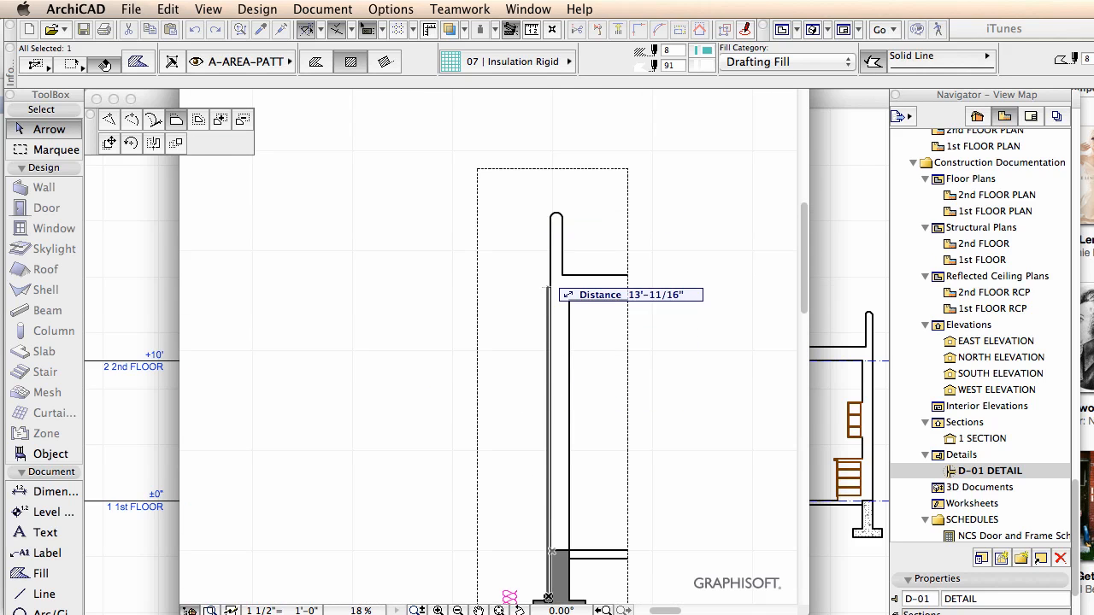
scroll(548, 247, up, 6)
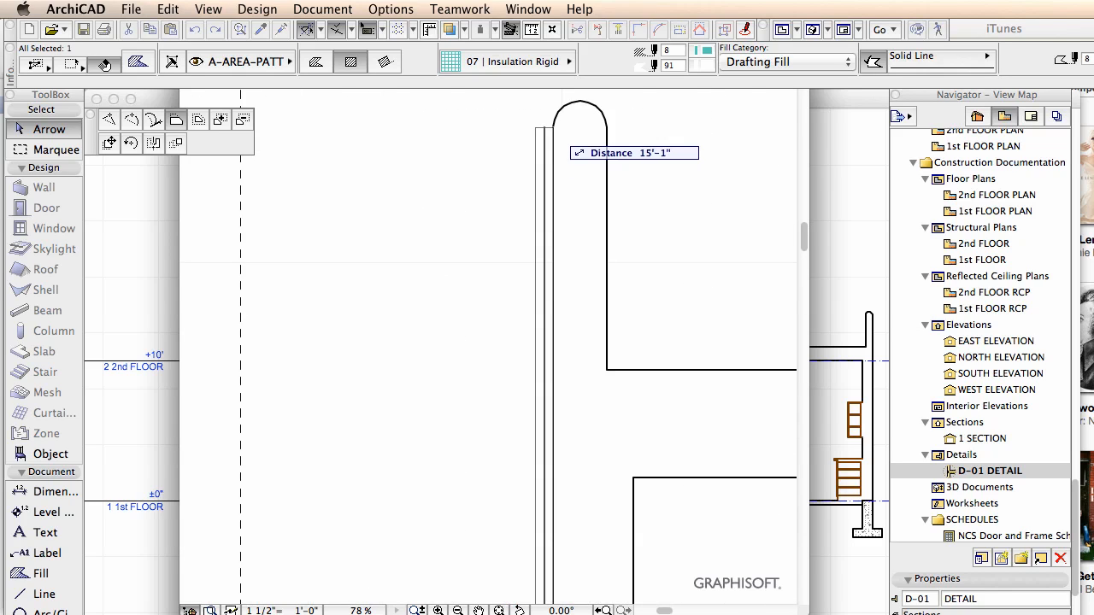